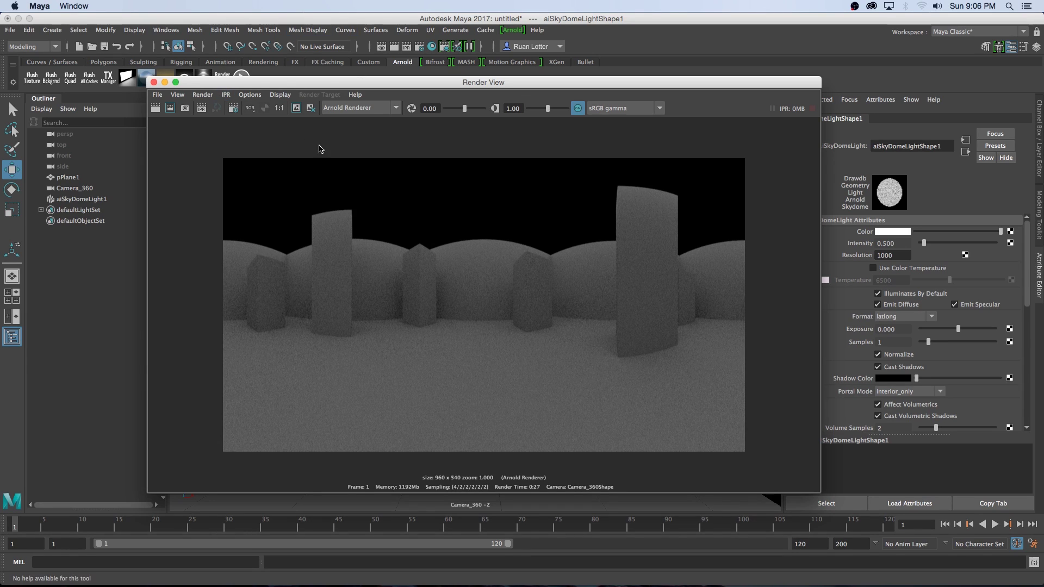
Step: Close the render window and start a new empty scene without saving the current one
left_click(154, 82)
left_click(12, 31)
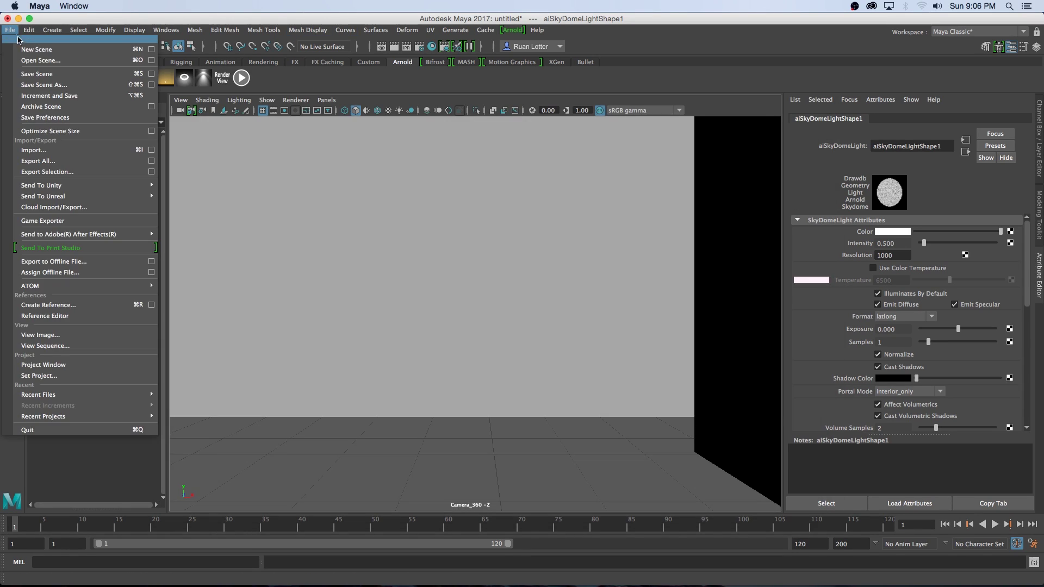
left_click(22, 40)
left_click(521, 301)
left_click_drag(482, 306, 448, 322, "alt")
Step: Create a polygon plane at the origin and scale it uniformly by about 32.4
left_click(104, 61)
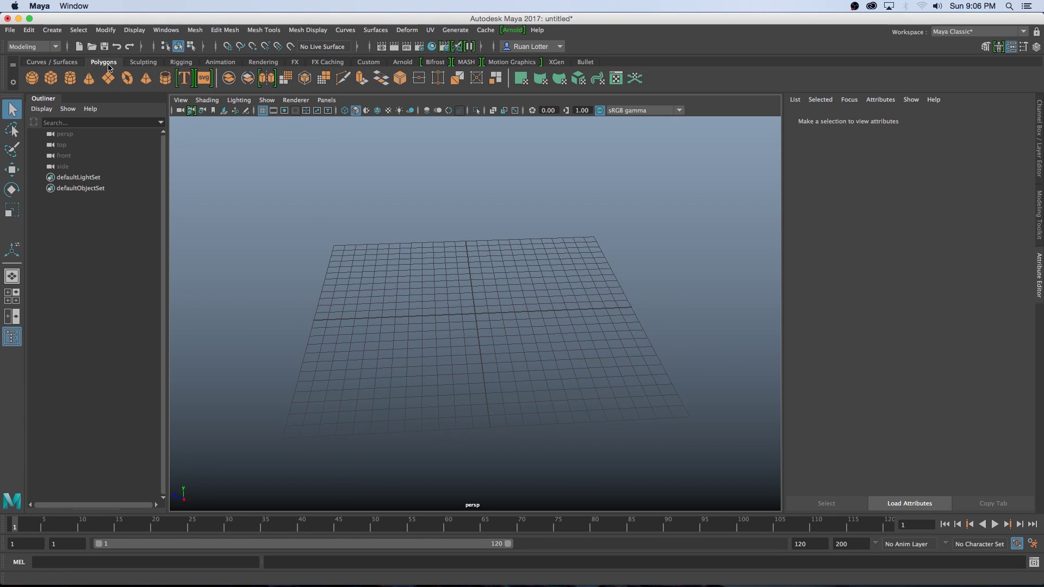
left_click(108, 78)
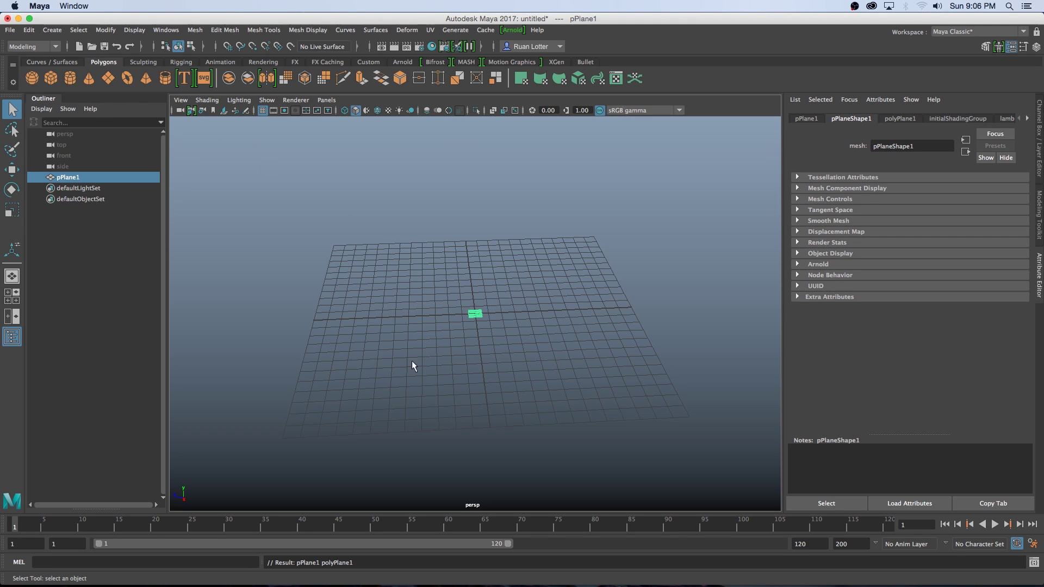
key("r")
left_click_drag(475, 313, 772, 141)
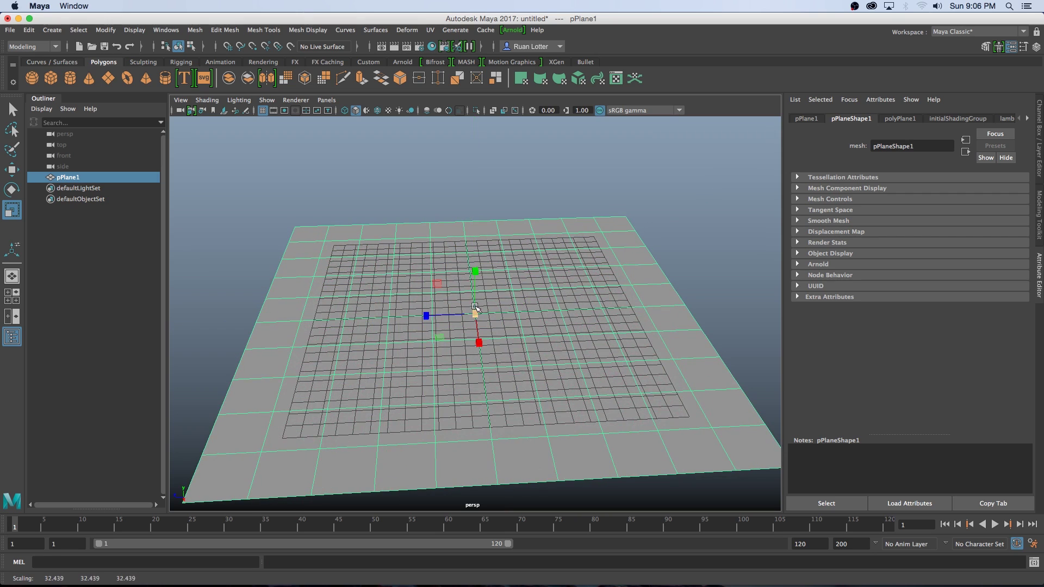
Step: Extrude the plane's outer ring of faces upward about 13.5 units to form the surrounding walls
scroll(538, 349, "down", 5)
right_click_drag(514, 263, 520, 296)
left_click_drag(520, 304, 304, 326, "alt")
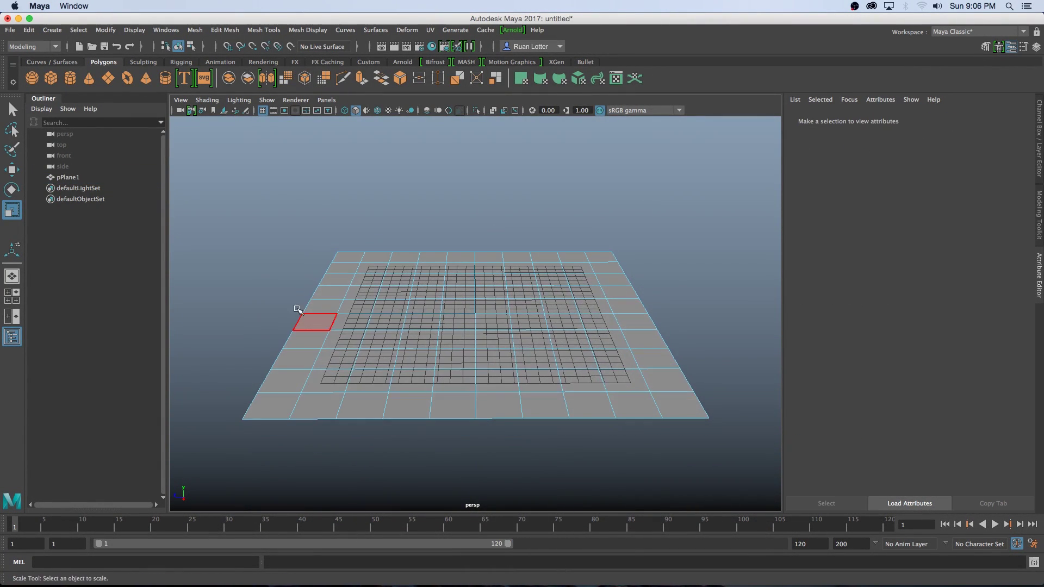
left_click_drag(365, 348, 355, 381, "alt")
left_click(275, 427)
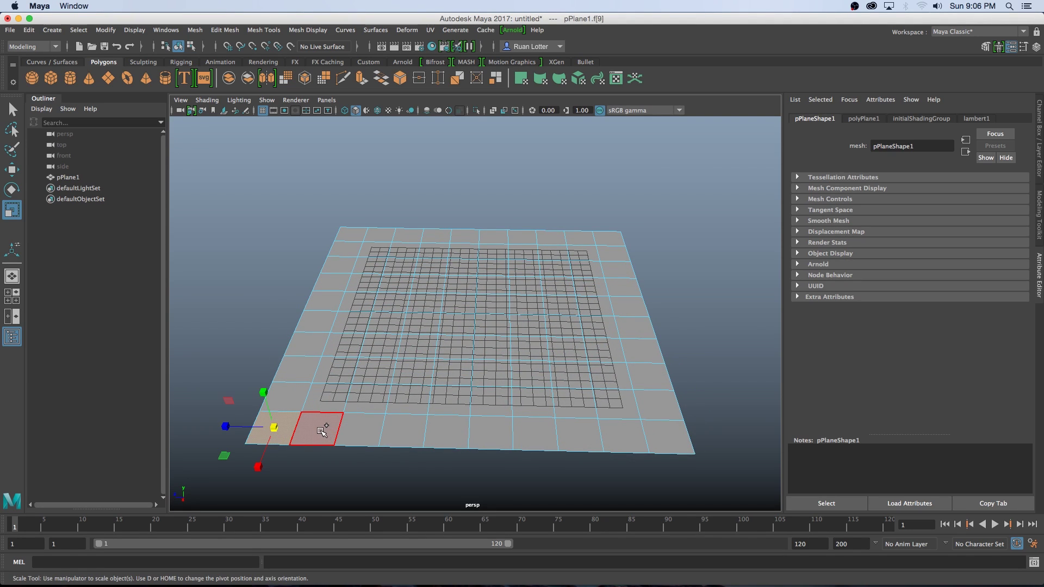
double_click(323, 431, "shift")
left_click_drag(631, 427, 478, 402, "alt")
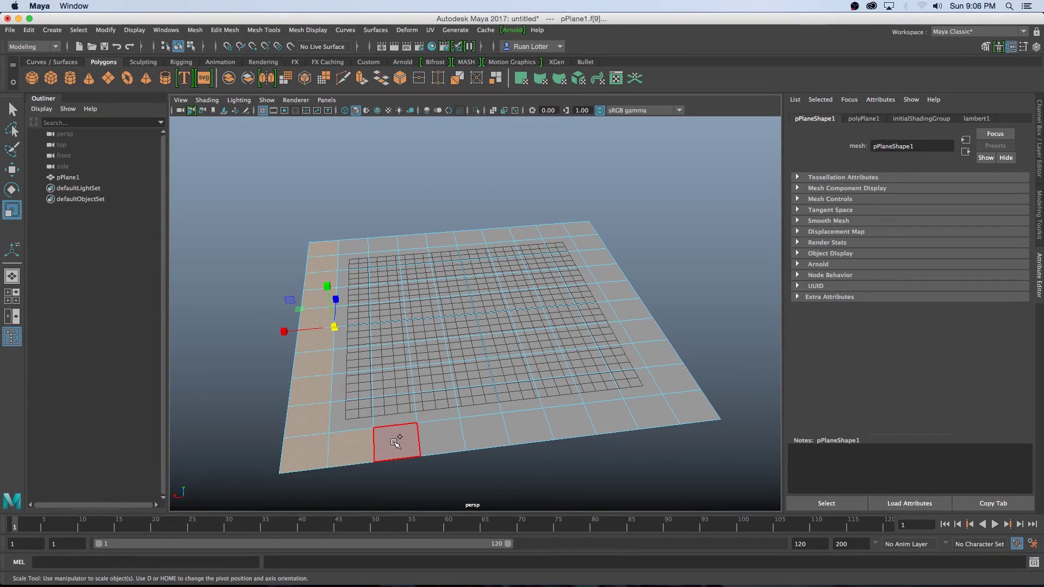
double_click(396, 442, "shift")
left_click_drag(642, 453, 538, 429, "alt")
left_click(377, 423)
left_click_drag(378, 424, 468, 440, "alt")
double_click(372, 405, "shift")
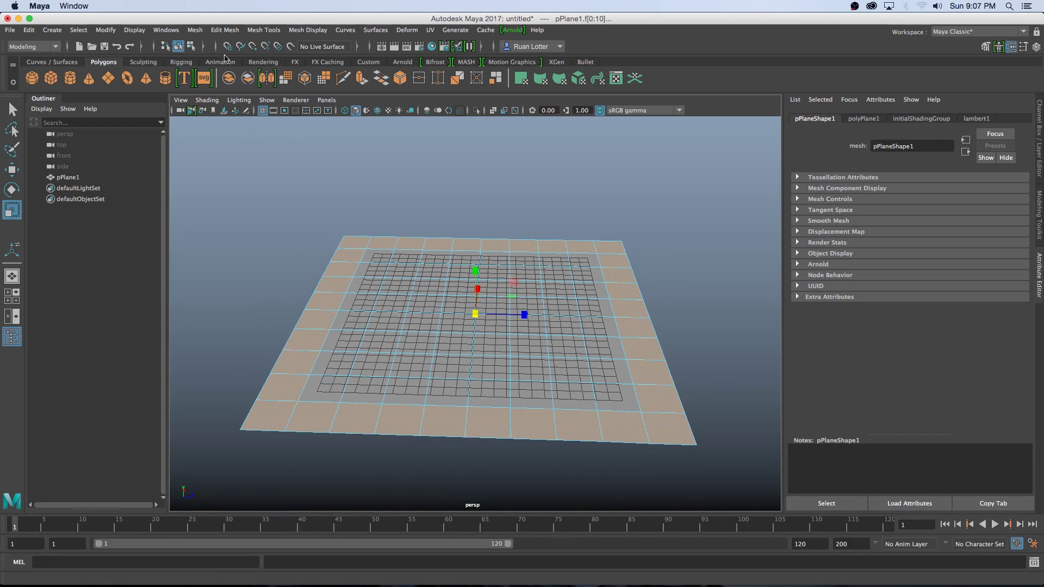
left_click(224, 29)
left_click(235, 124)
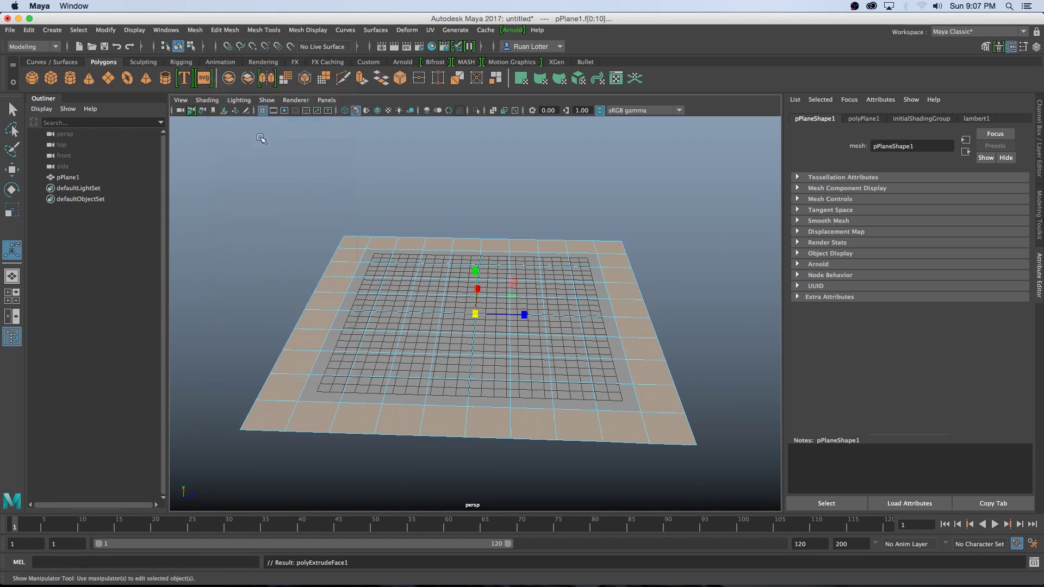
left_click_drag(675, 402, 714, 238)
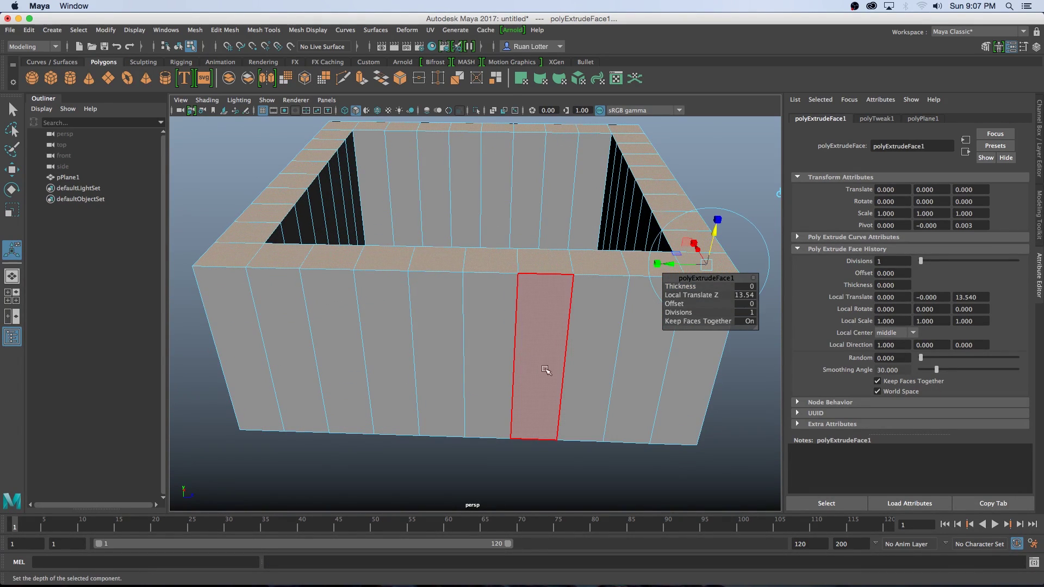
Step: Extrude a single floor face near one inner corner upward about 9.5 units into a pillar
left_click_drag(547, 365, 489, 348, "alt")
left_click_drag(425, 264, 393, 245, "alt")
left_click(389, 256)
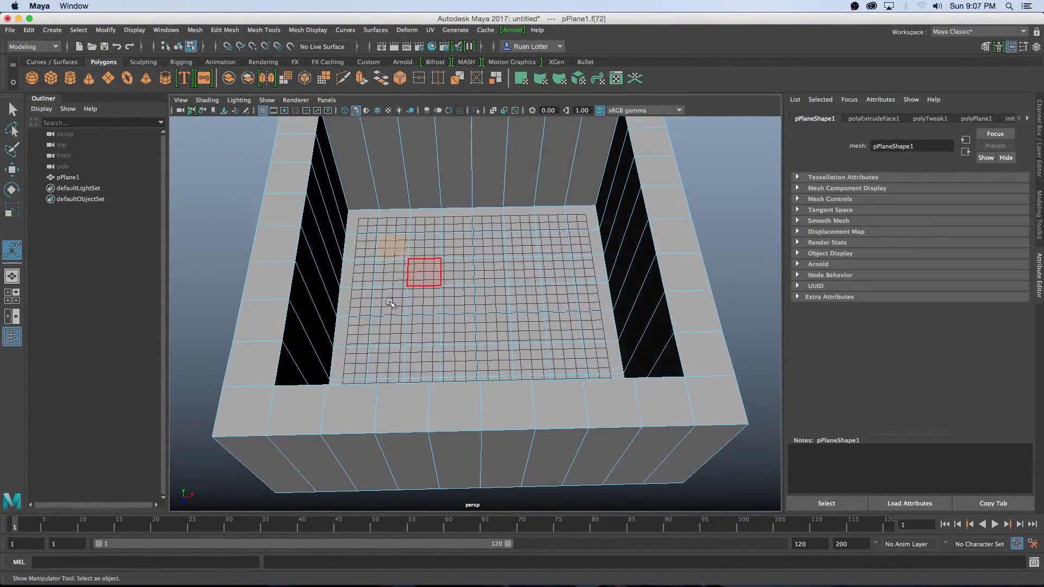
key("ctrl+e")
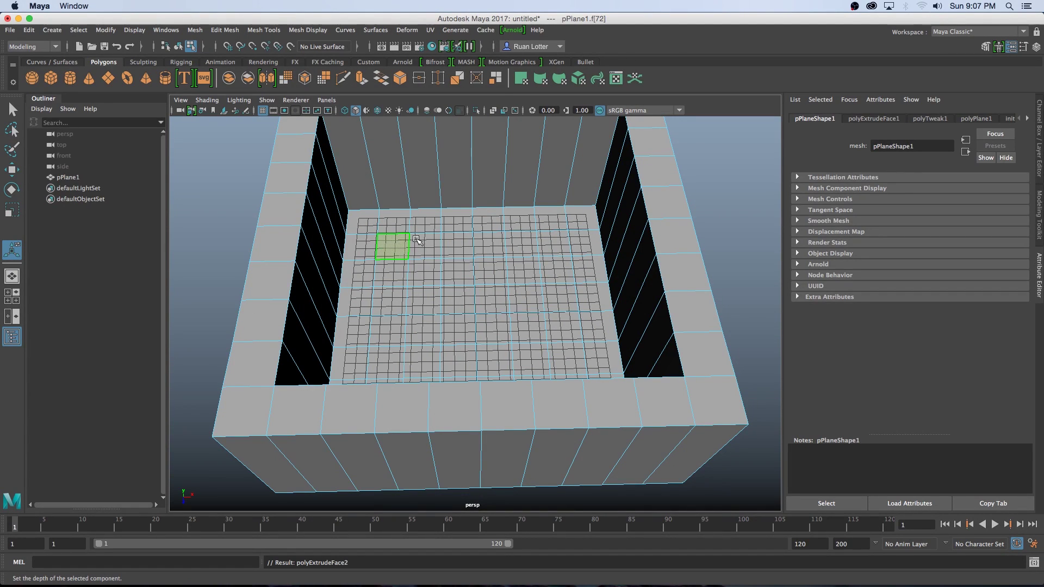
left_click_drag(422, 226, 394, 136, "alt")
Step: Extrude two more separate floor faces upward into blocks inside the walls
left_click_drag(458, 278, 533, 234, "alt")
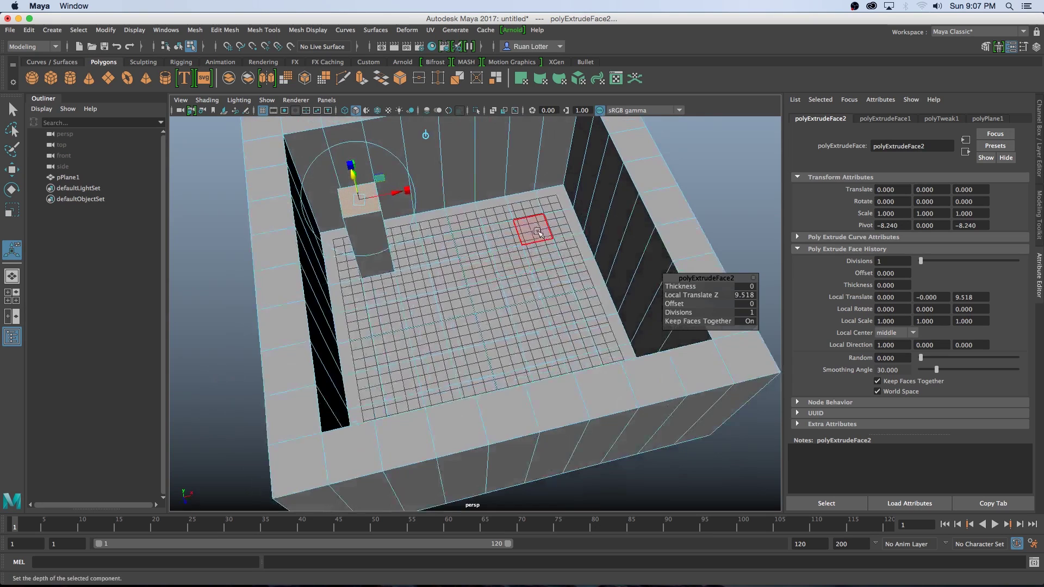
left_click(502, 235)
key("ctrl+e")
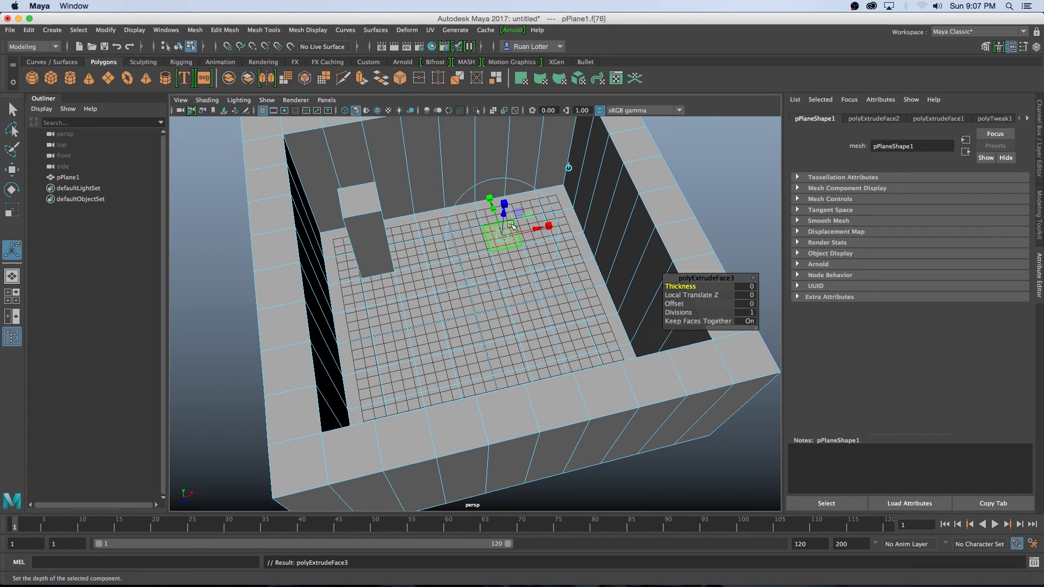
left_click_drag(522, 238, 529, 281)
left_click(540, 268)
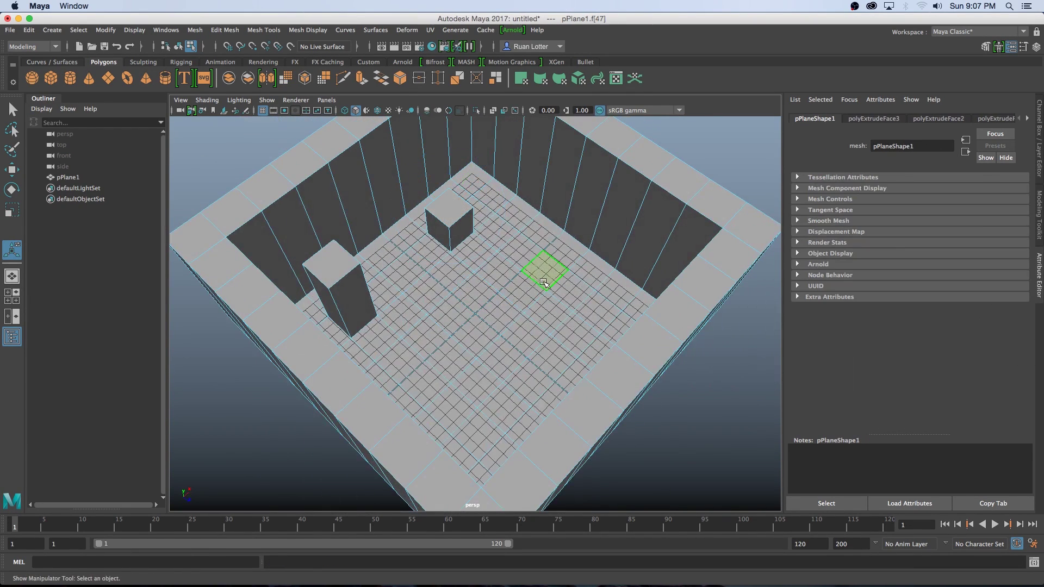
key("ctrl+e")
left_click_drag(553, 235, 511, 239)
Step: Raise three further floor faces into pillars of different heights, extruding the last one about 13.6 units
left_click(560, 267)
key("ctrl+e")
left_click(563, 264)
key("ctrl+e")
left_click(506, 268)
key("ctrl+e")
key("q")
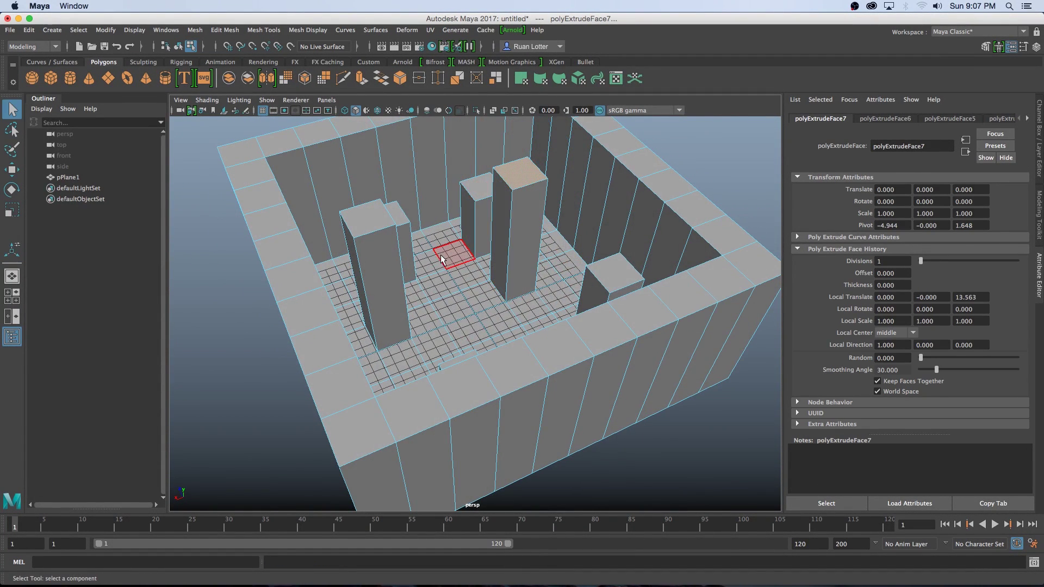
Step: Return the mesh to object mode, create a camera from a view inside the room, and name it Camera_360
right_click_drag(449, 259, 504, 240)
left_click_drag(504, 240, 474, 232, "alt")
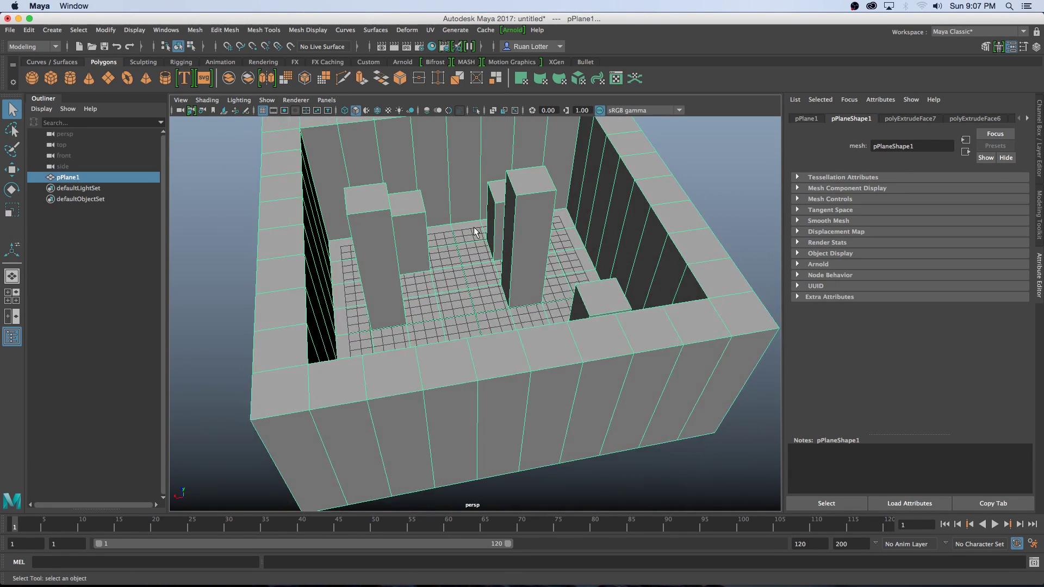
right_click_drag(473, 263, 465, 310, "alt")
mouse_move(466, 314)
left_mouse_down("alt")
mouse_move(464, 298)
mouse_move(456, 320)
mouse_move(479, 318)
left_mouse_up("alt")
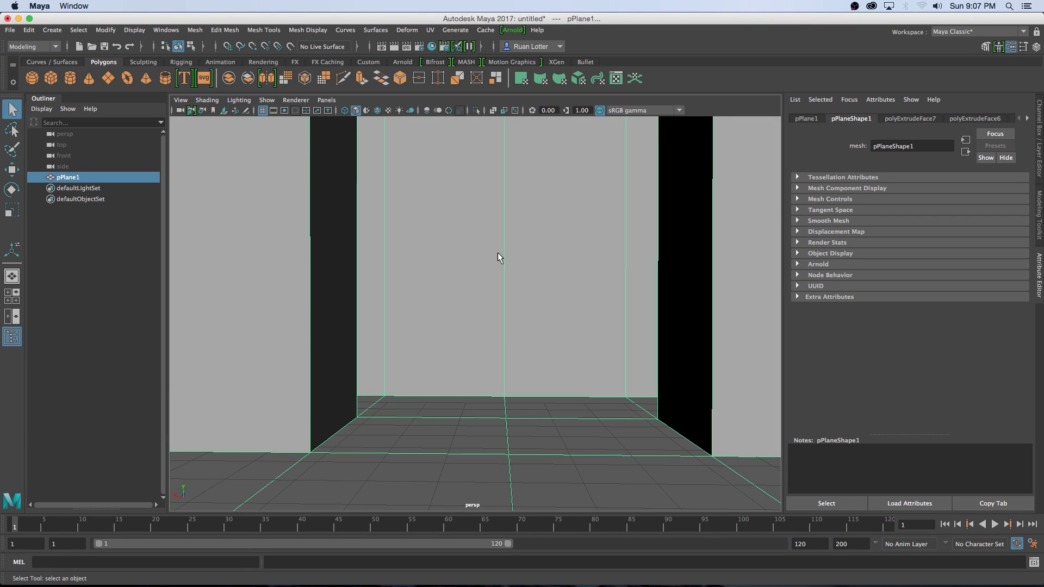
left_click(180, 100)
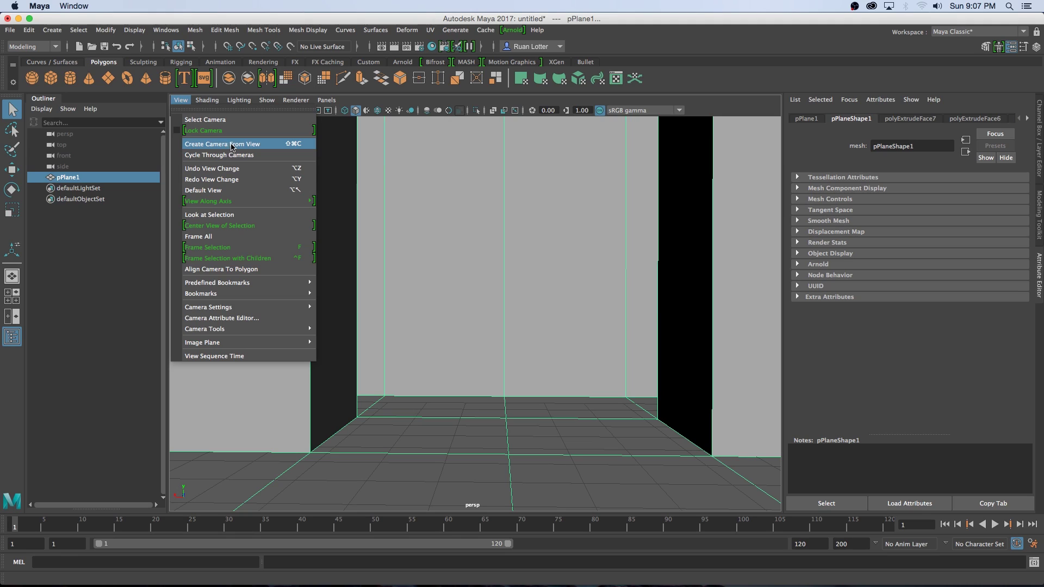
left_click(226, 145)
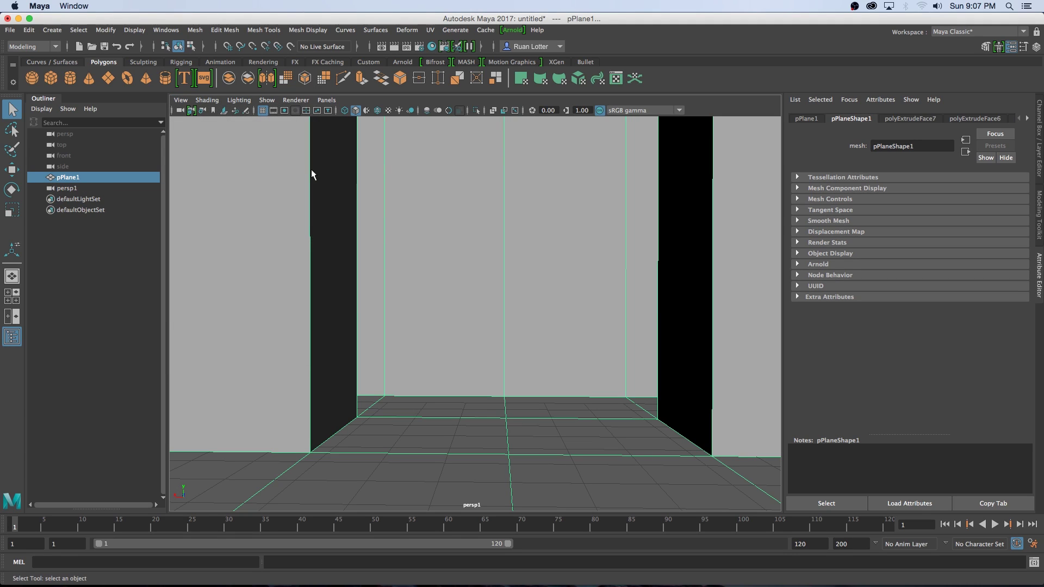
left_click(68, 189)
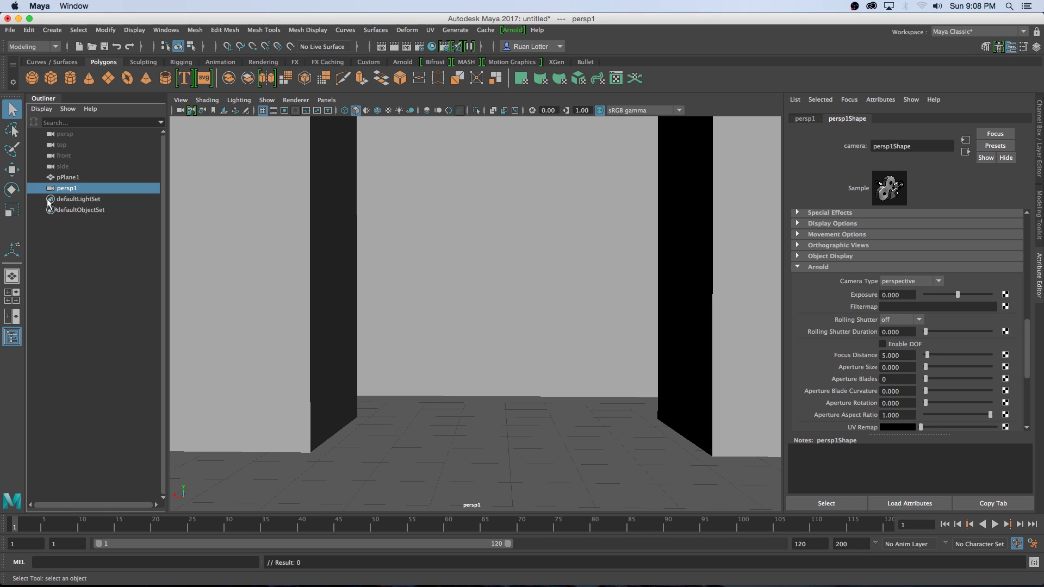
double_click(89, 188)
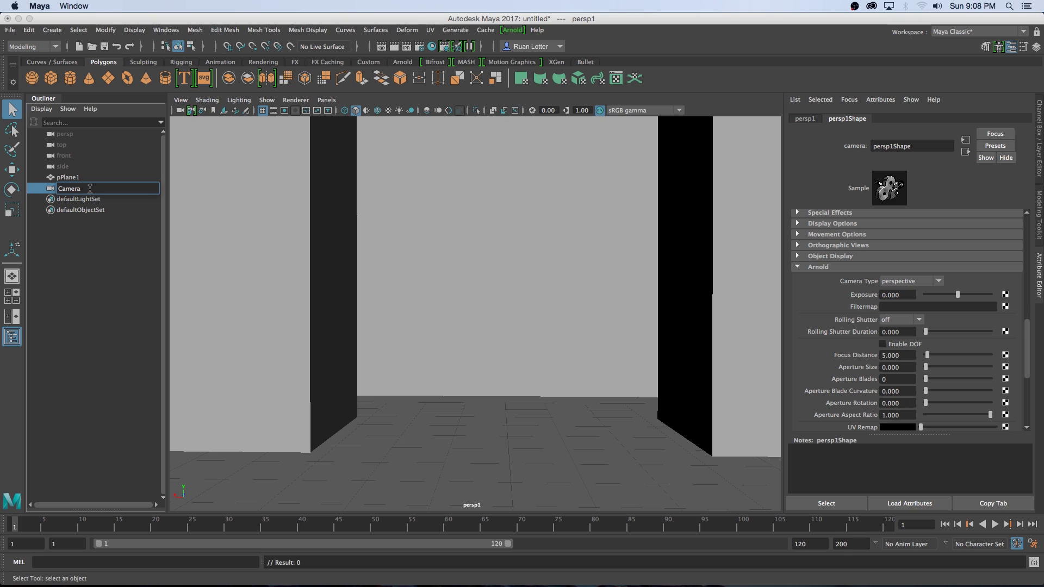
key("Return")
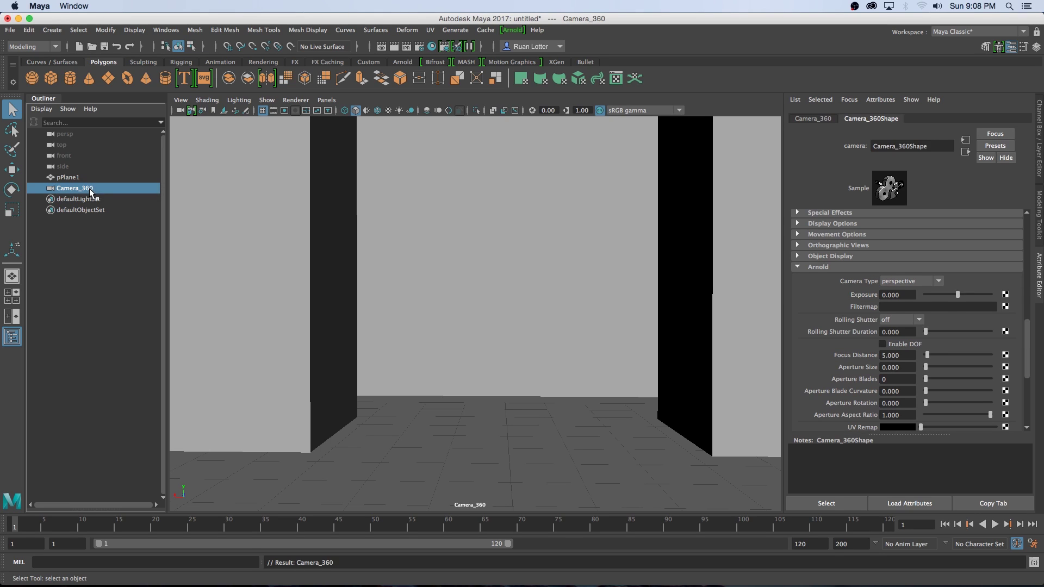
Step: Switch the viewport to the persp camera and view Camera_360 among the pillars from above
left_click(326, 100)
mouse_move(348, 111)
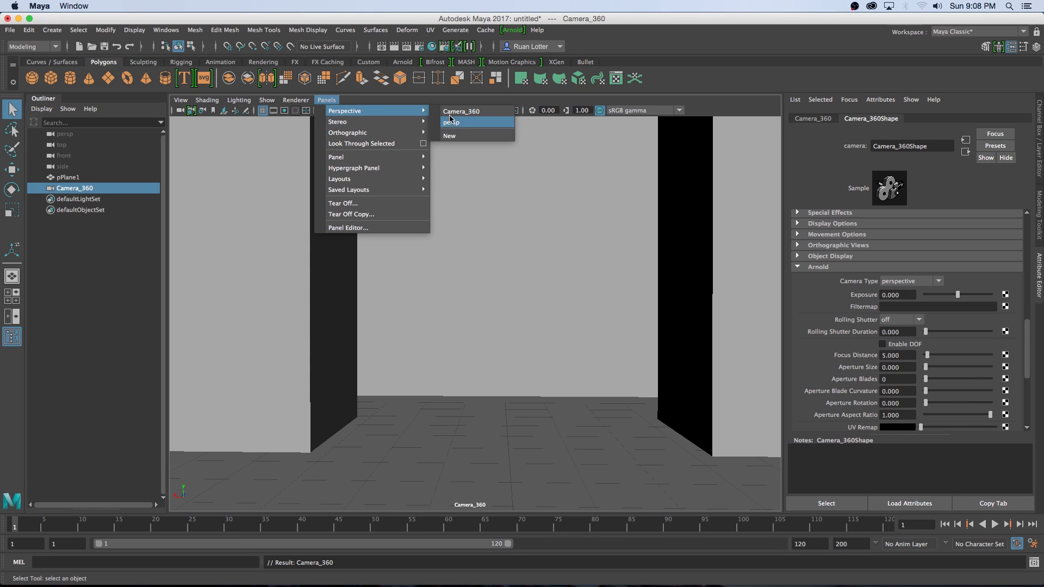
left_click(455, 122)
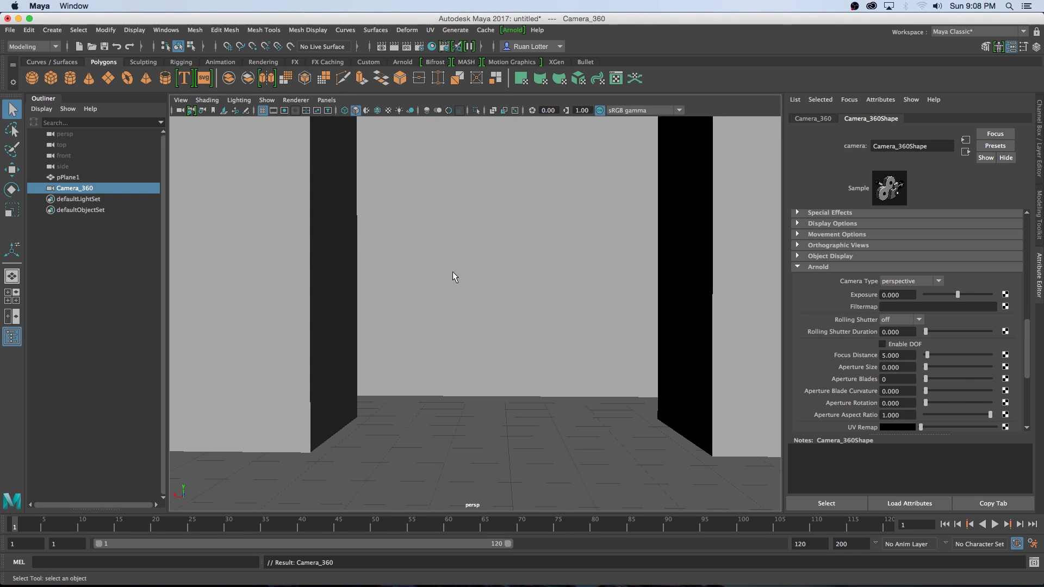
left_click_drag(455, 275, 461, 303, "alt")
left_click_drag(466, 379, 449, 284, "alt")
right_click_drag(450, 285, 442, 252, "alt")
left_click_drag(441, 252, 407, 323, "alt")
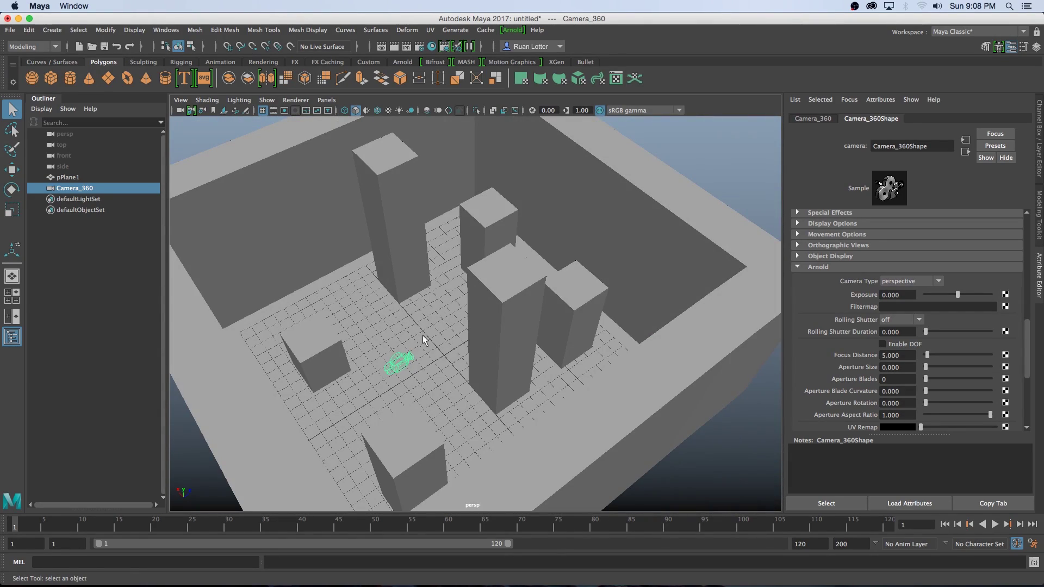
mouse_move(402, 363)
left_mouse_down("alt")
mouse_move(429, 345)
mouse_move(396, 365)
left_mouse_up("alt")
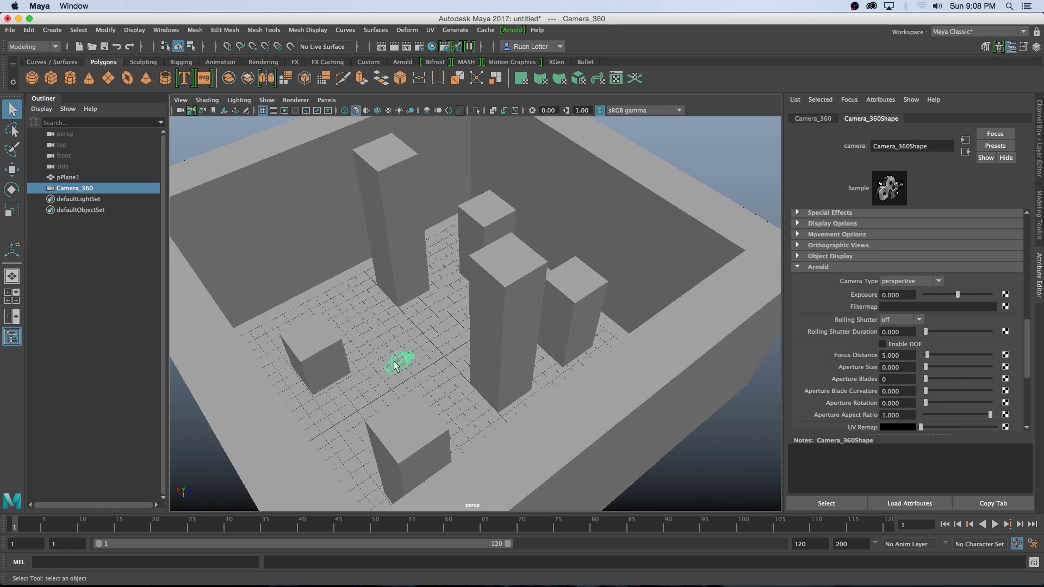
Step: Set the X and Y rotation of Camera_360 to 0
left_click(809, 120)
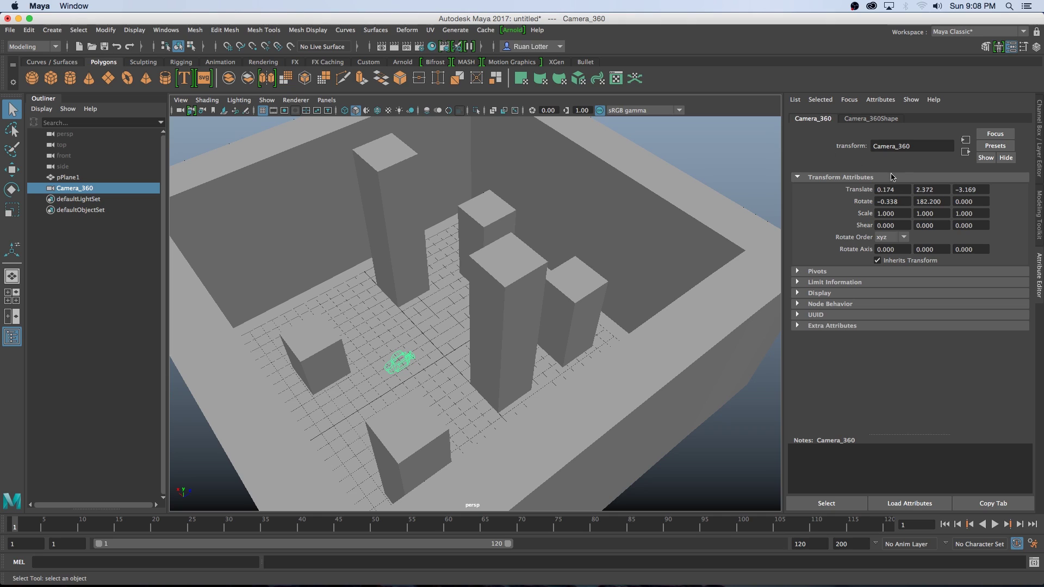
double_click(898, 204)
type("0")
key("Tab")
type("0")
key("Tab")
key("Tab")
Step: Move Camera_360 horizontally near the room's center, to about X -0.27 and Z -0.34
left_click(435, 326)
left_click(396, 352)
left_click_drag(450, 340, 508, 383, "alt")
key("w")
left_click_drag(443, 331, 500, 369)
scroll(500, 369, "up", 3)
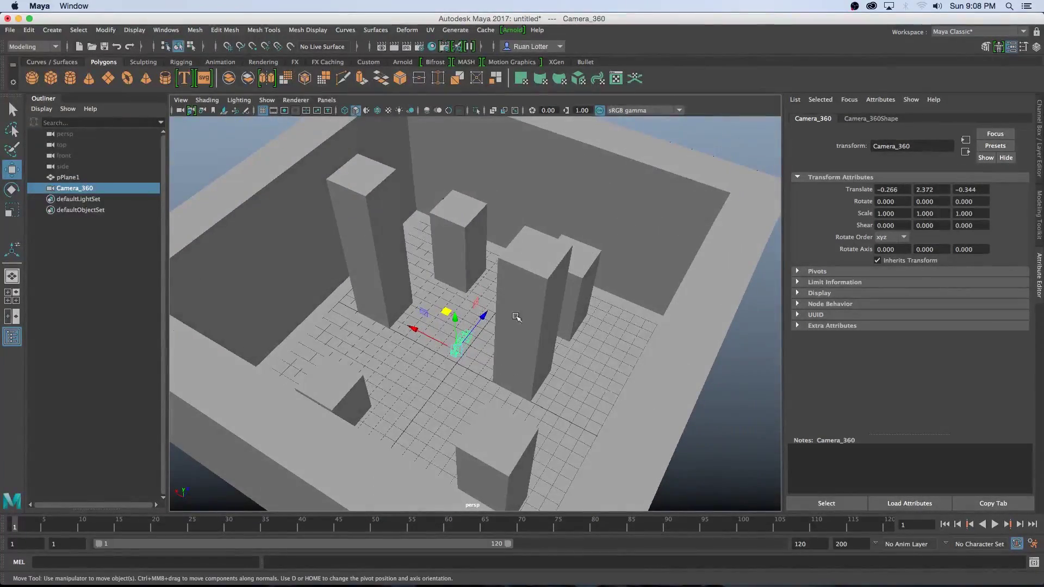
Step: Look through Camera_360 in the viewport and set its Arnold camera type to spherical
left_click(326, 100)
mouse_move(370, 111)
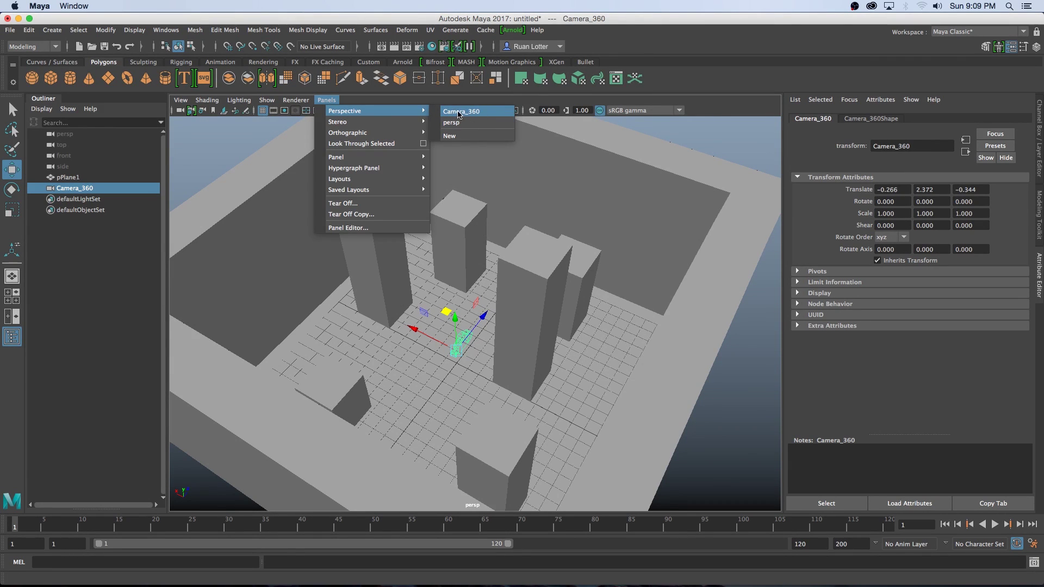
left_click(472, 112)
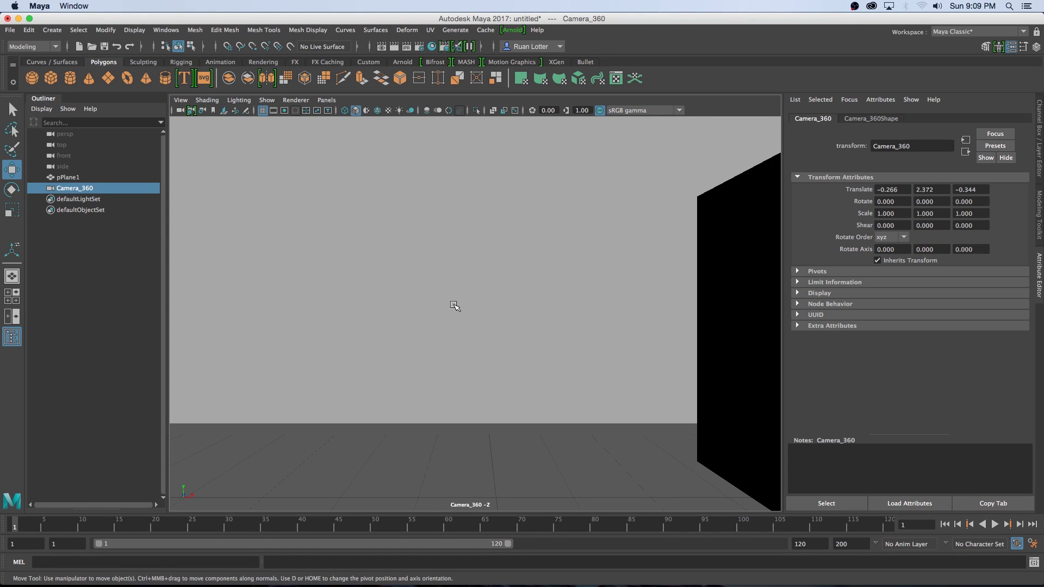
left_click(880, 120)
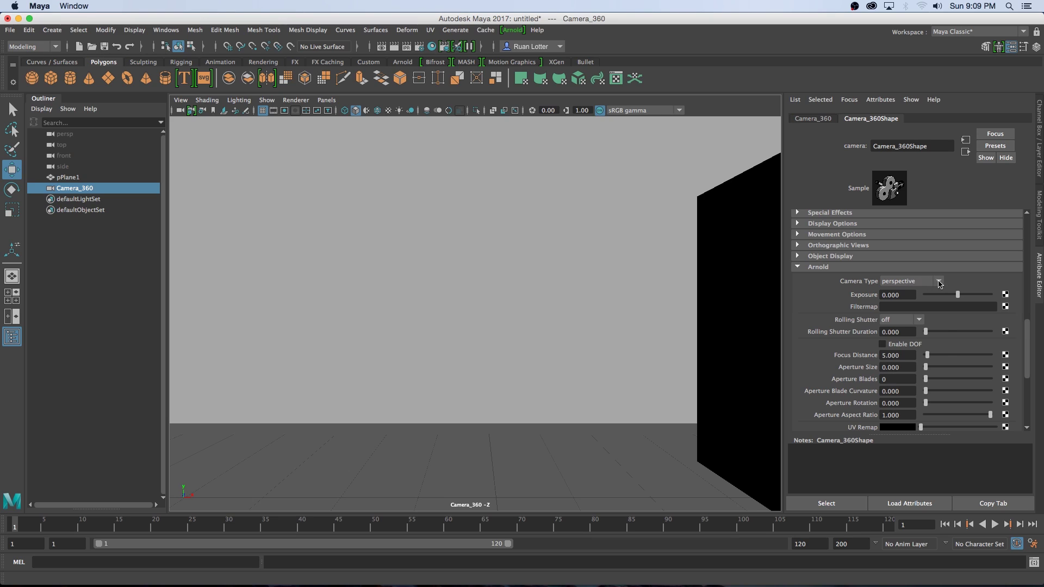
left_click(938, 280)
left_click(897, 315)
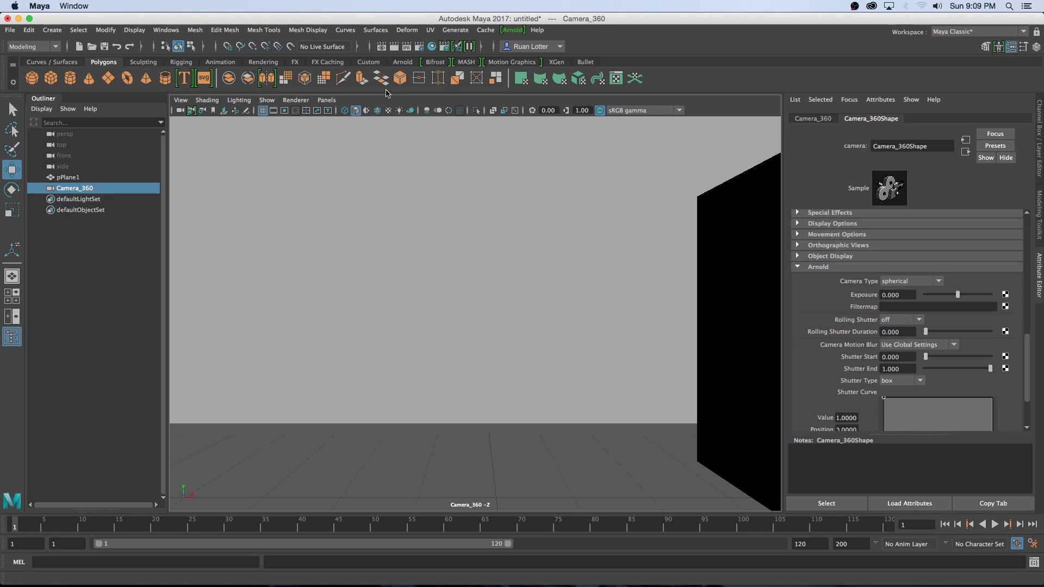
Step: Add an Arnold SkyDome light to the scene
left_click(402, 62)
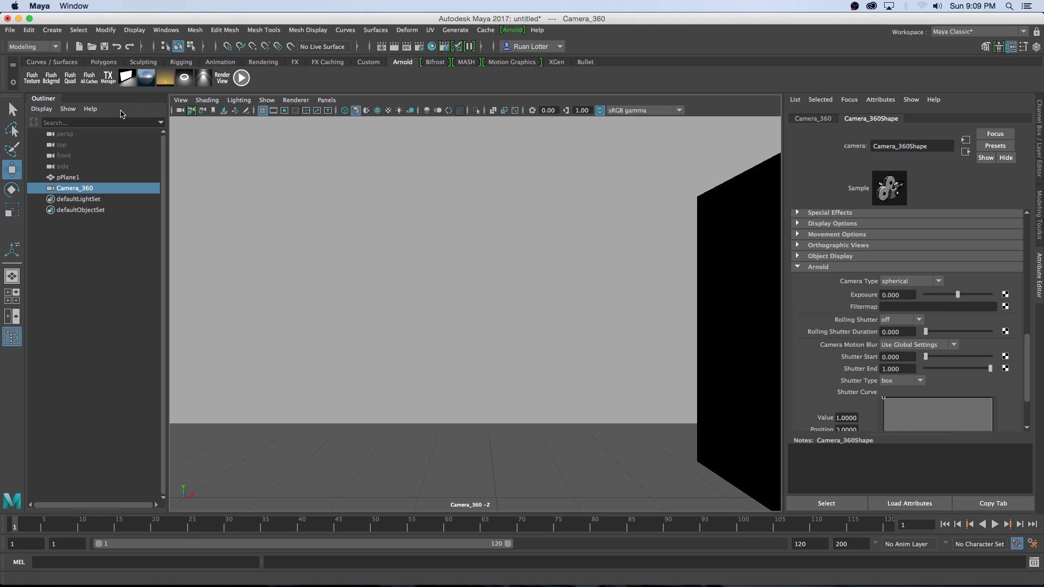
left_click(146, 78)
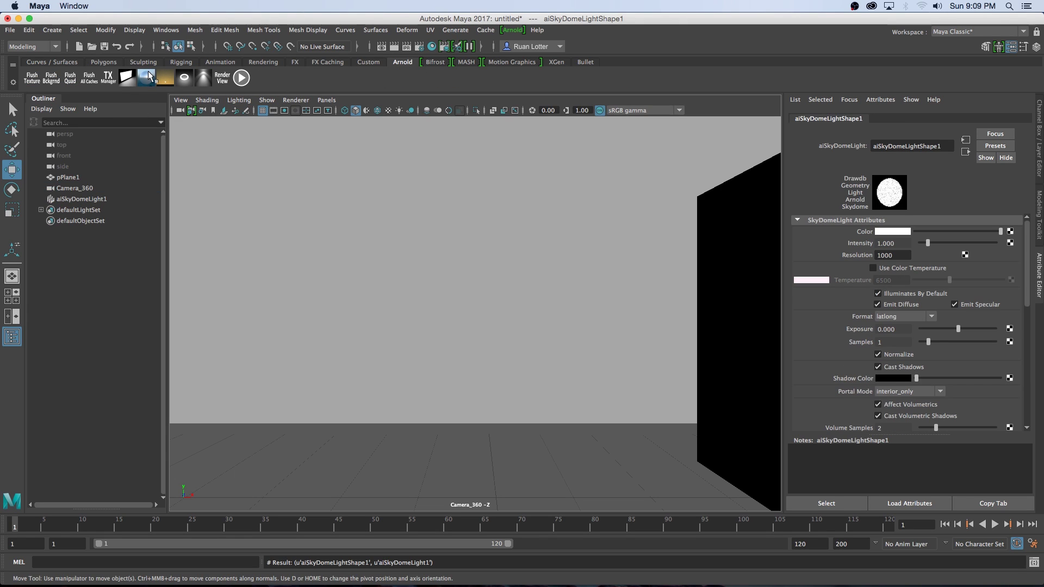
Step: Set the sky dome light's intensity to 0.5
double_click(892, 243)
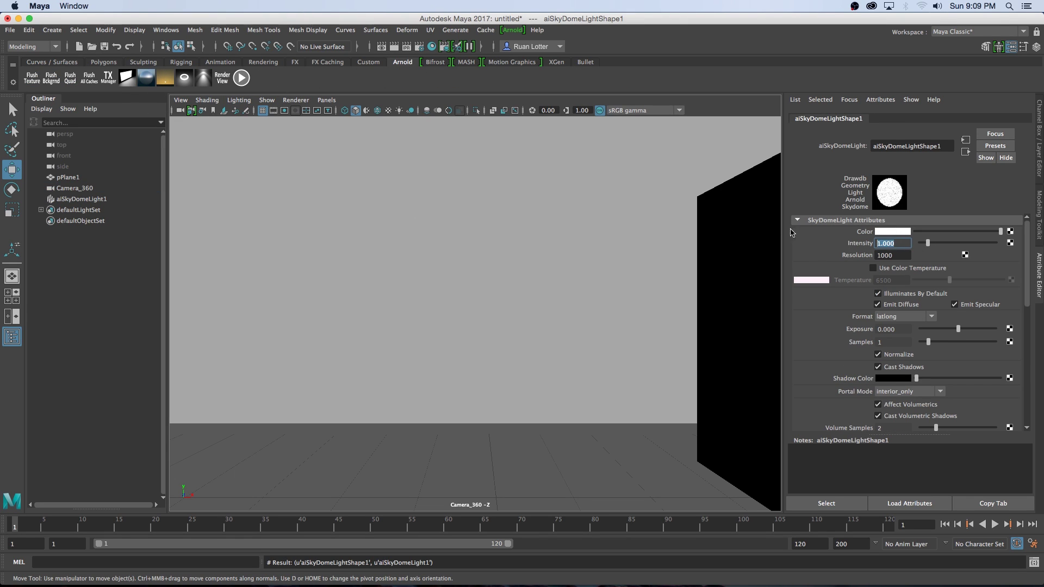
type("0")
key("Return")
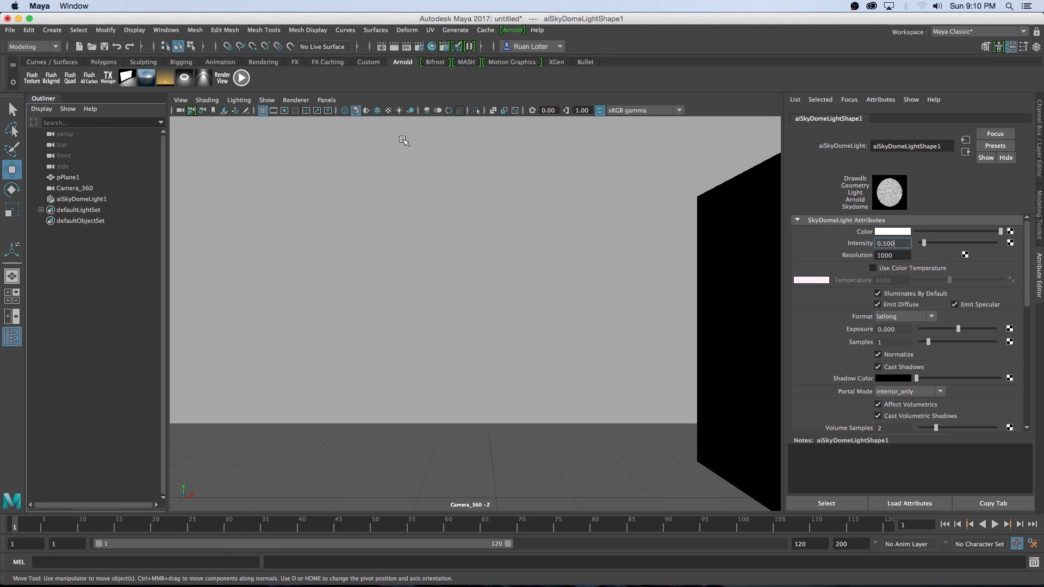
Step: Set the render image size to the HD_1080 preset in the render settings
left_click(420, 48)
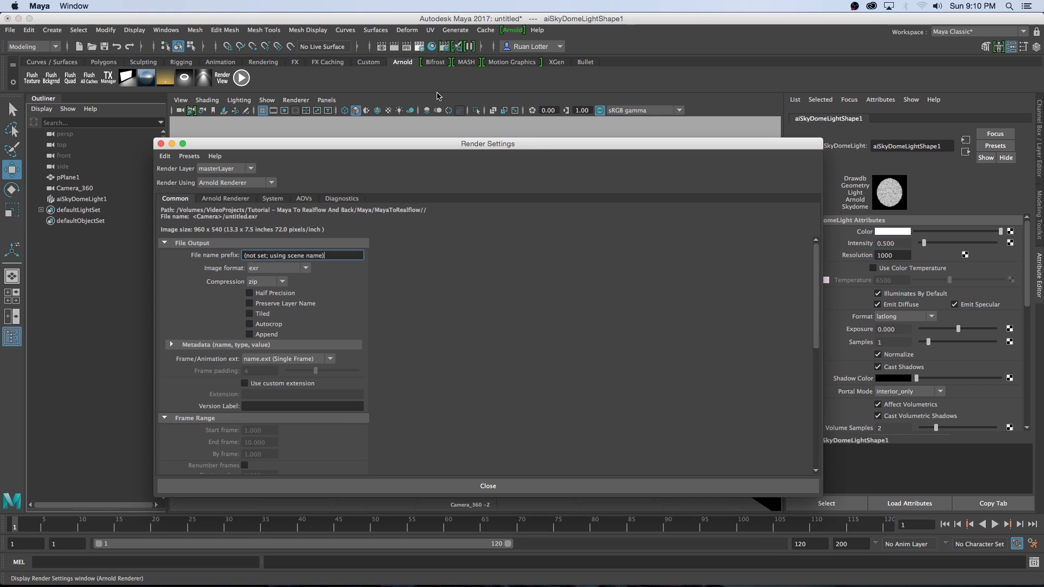
scroll(818, 328, "down", 5)
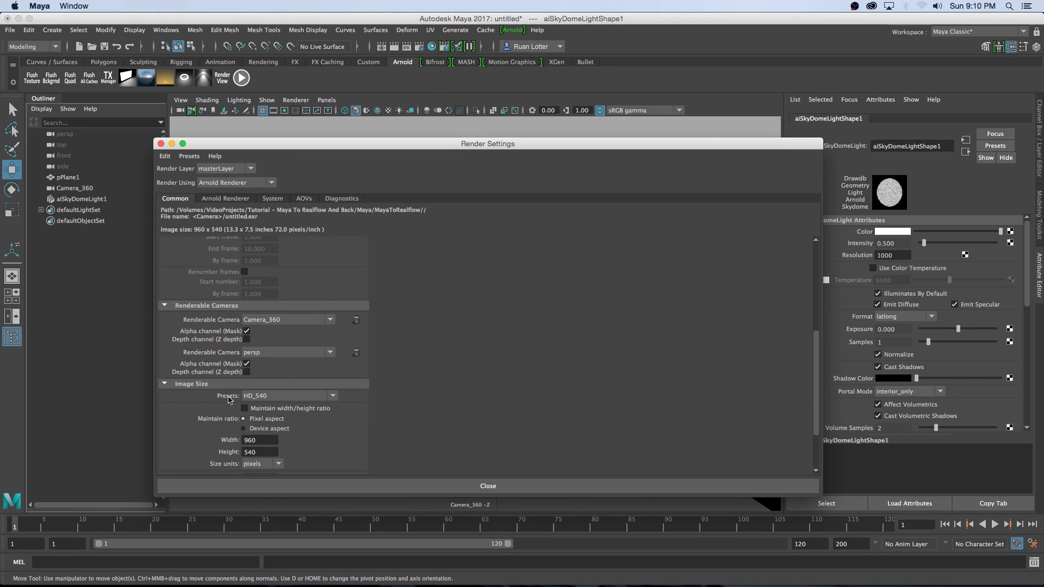
left_click(333, 396)
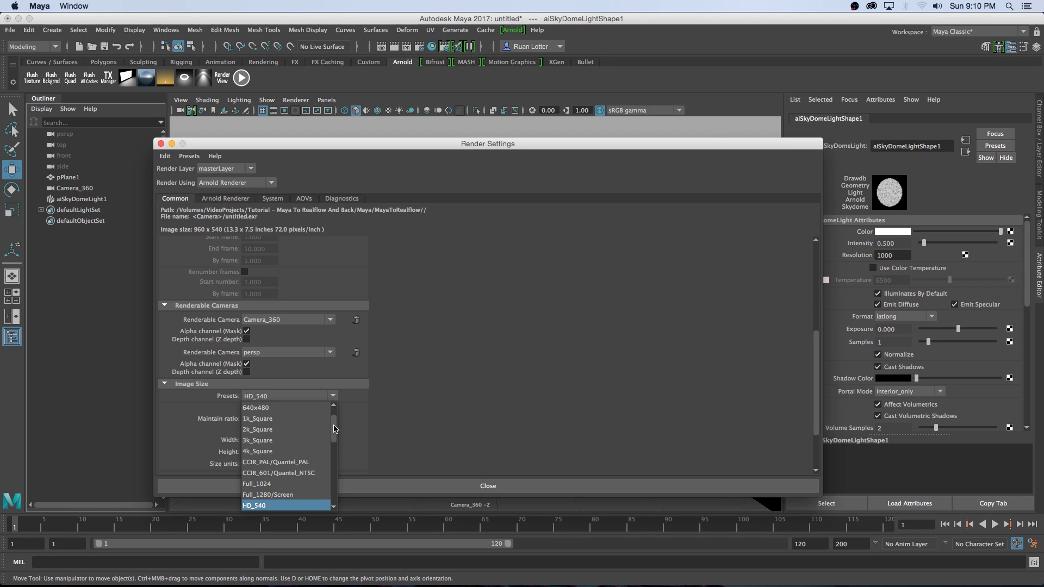
left_click(269, 485)
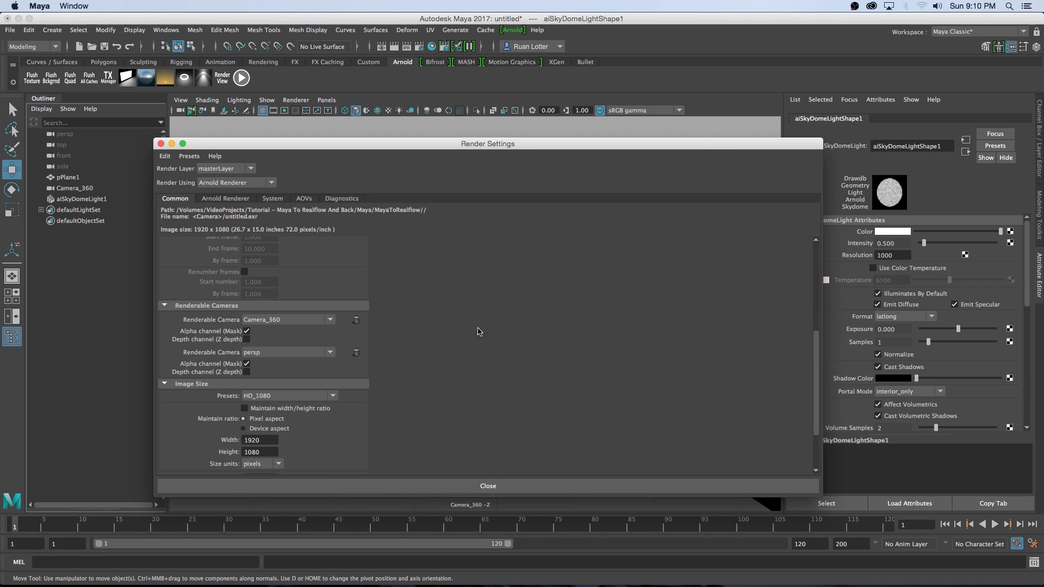
Step: Raise the Arnold Camera (AA) samples to 4 and close the render settings
left_click(225, 198)
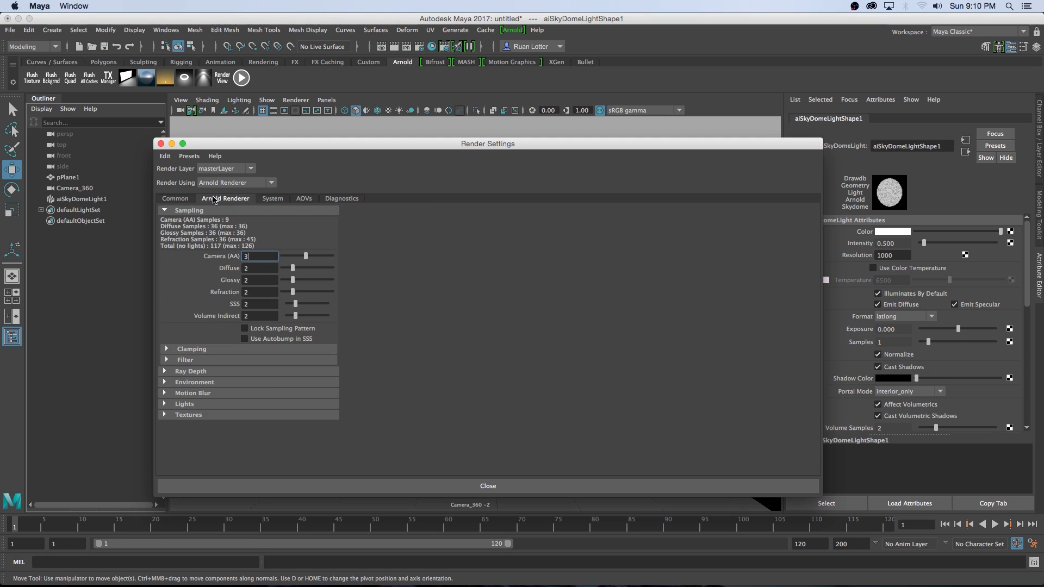
left_click_drag(308, 261, 311, 260)
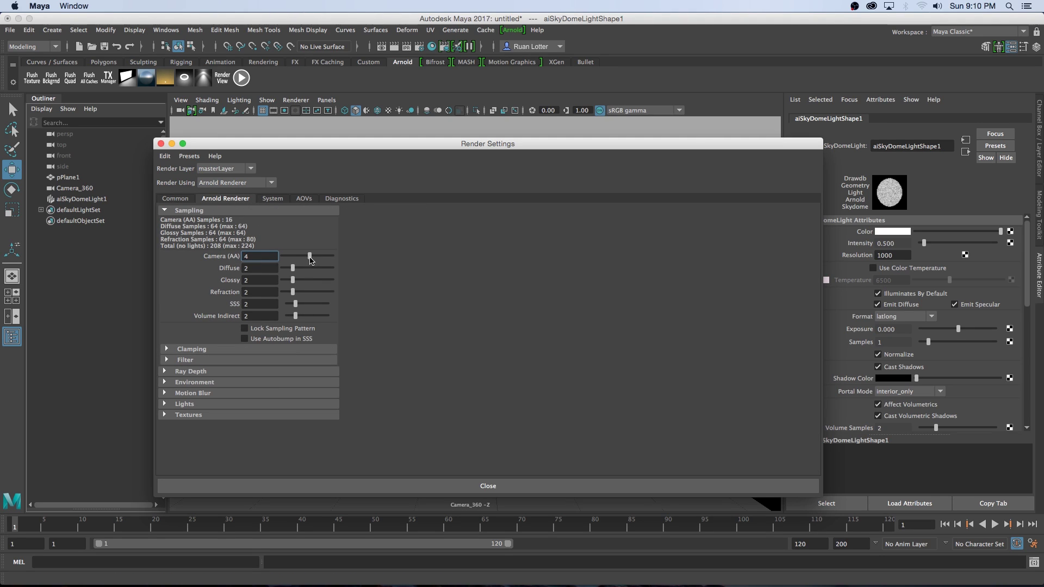
left_click(495, 488)
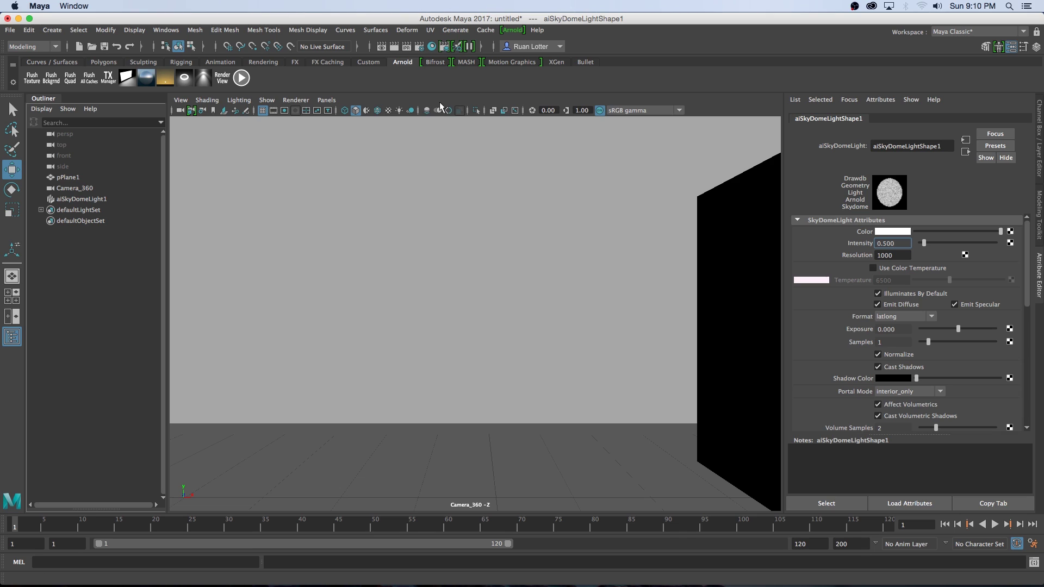
Step: Render the Camera_360 view, save the image as the JPEG Render_360 in the Tutorial – Maya 360 VR Renders folder, and close the render window
left_click(391, 51)
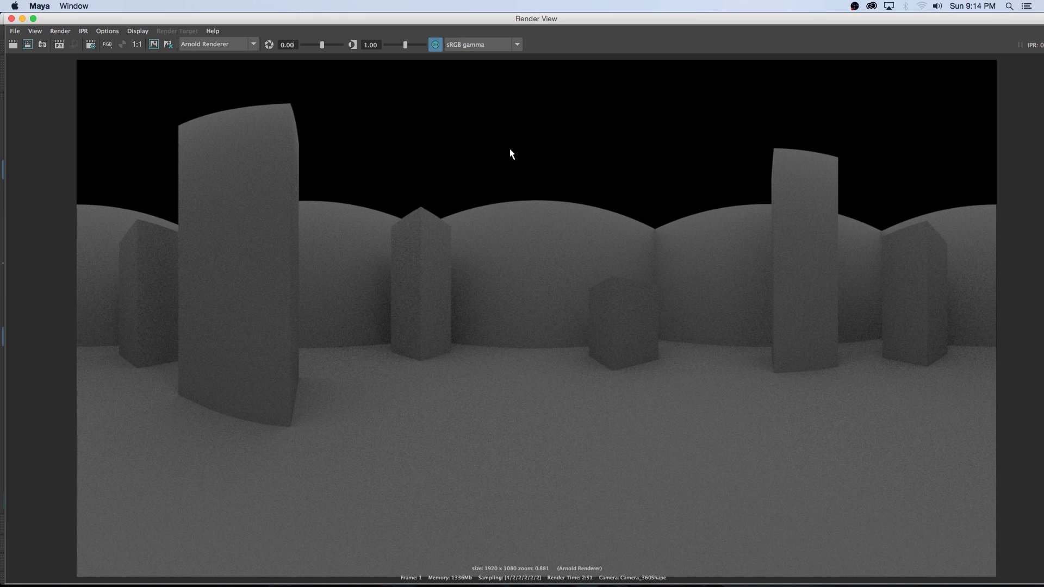
left_click(15, 32)
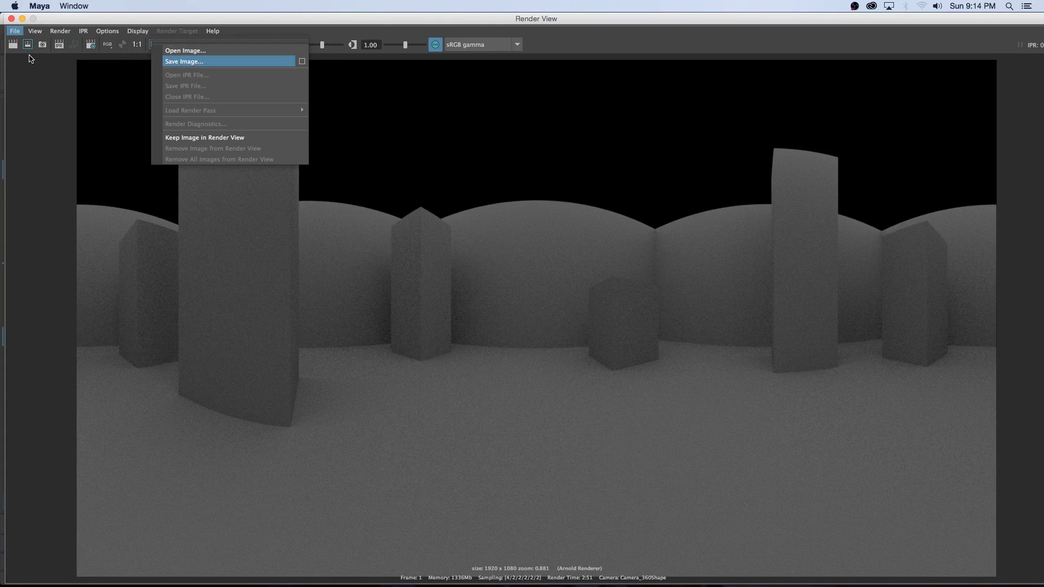
left_click(176, 61)
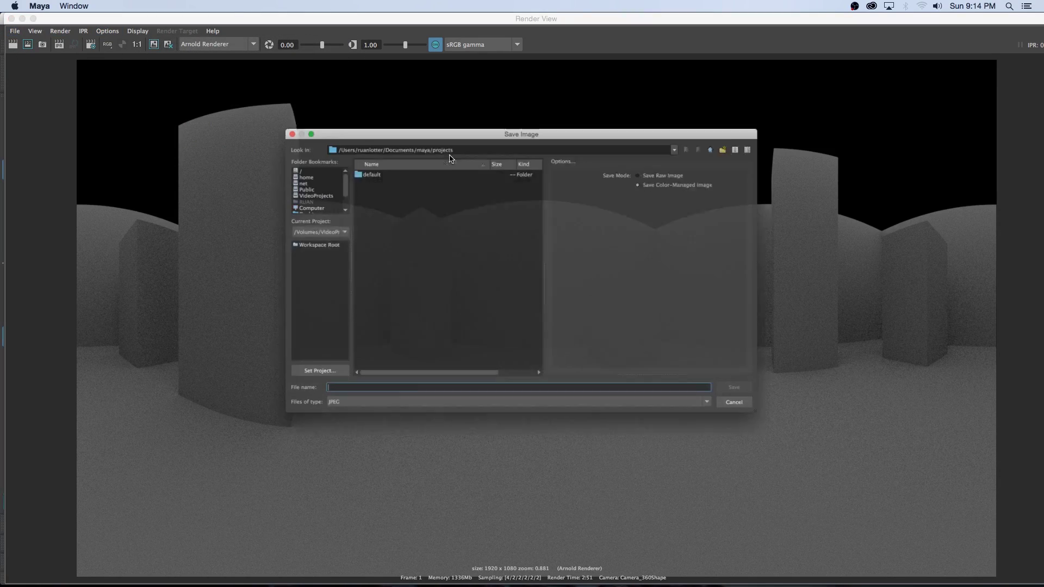
type("Render_360")
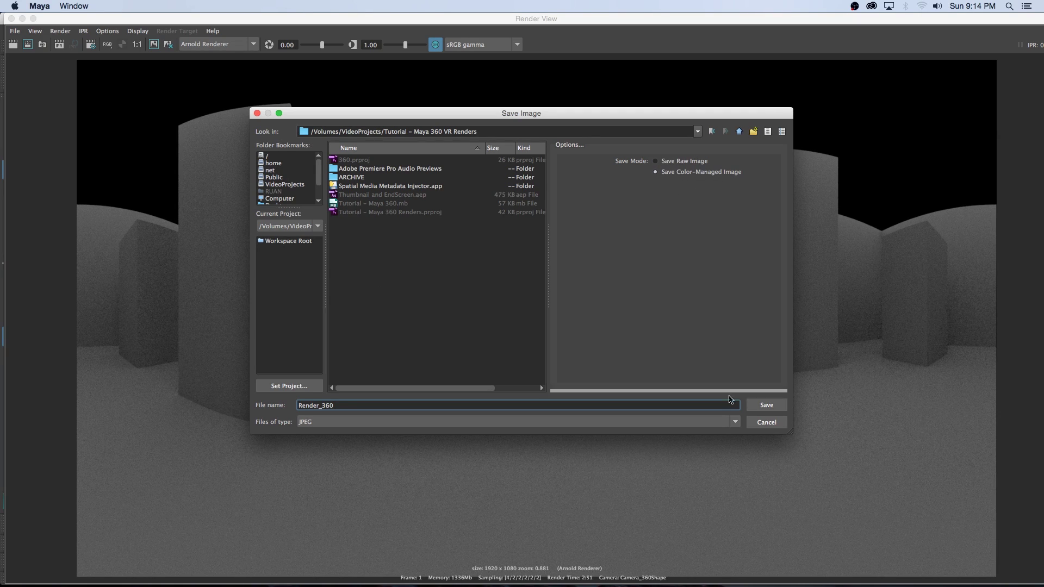
left_click(766, 406)
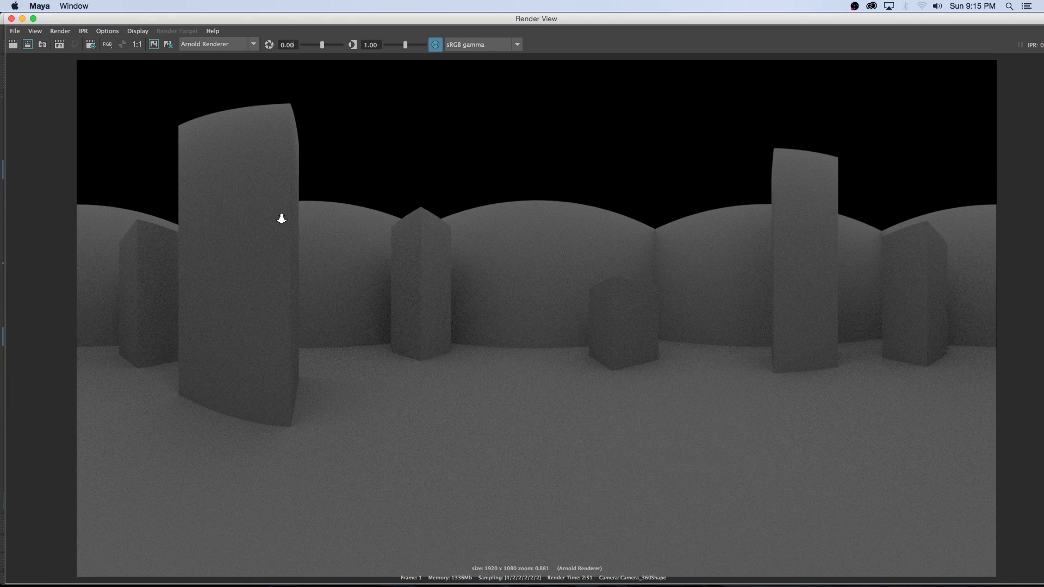
left_click(10, 19)
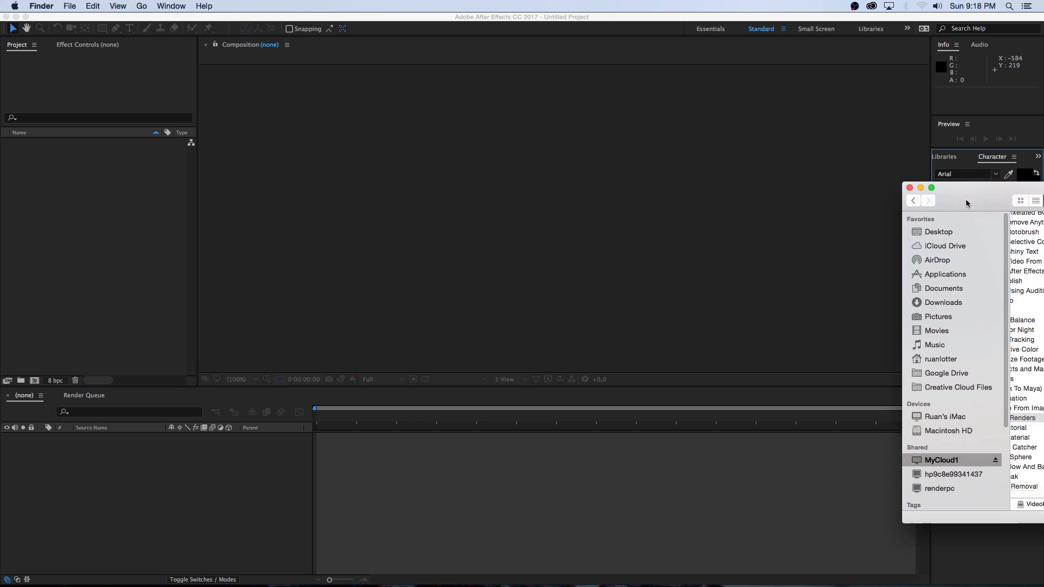
Step: Switch to After Effects, import Render_360.jpg and create a composition from it
left_click_drag(682, 211, 107, 205)
left_click_drag(17, 143, 35, 382)
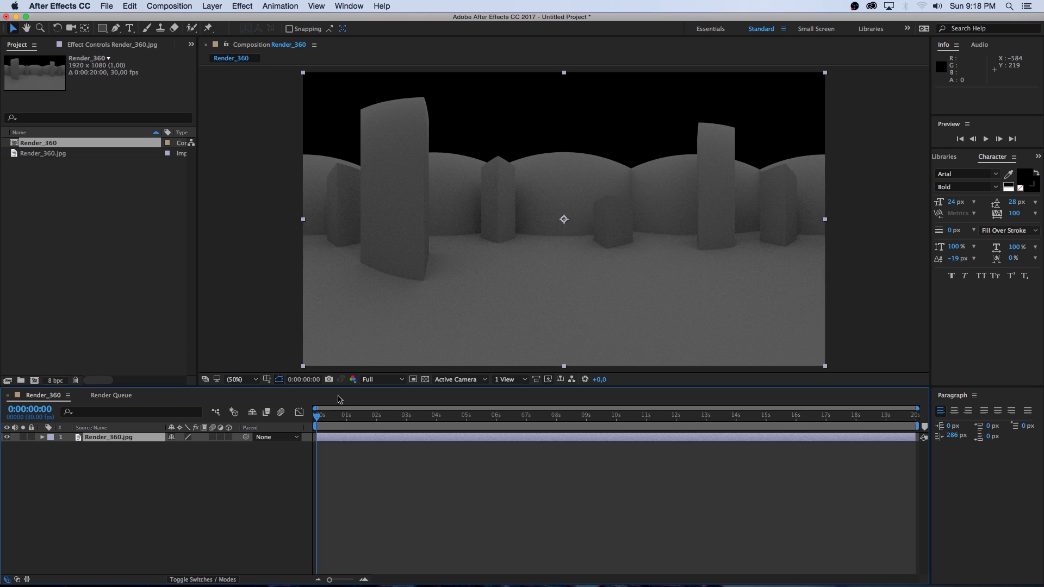
left_click_drag(327, 417, 221, 525)
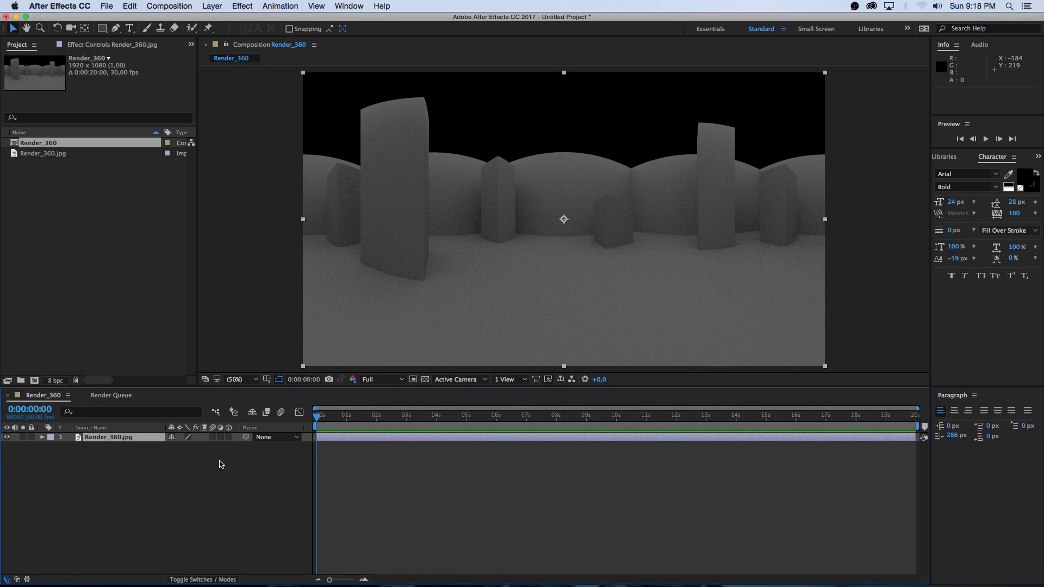
Step: Shorten the Render_360 composition's duration to 0:00:10:00
right_click(235, 475)
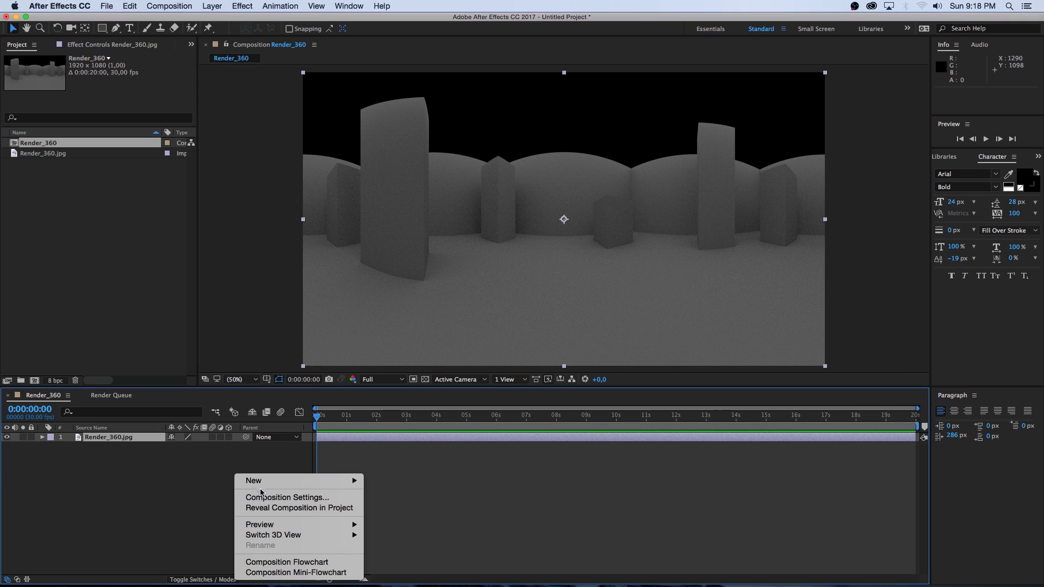
left_click(262, 496)
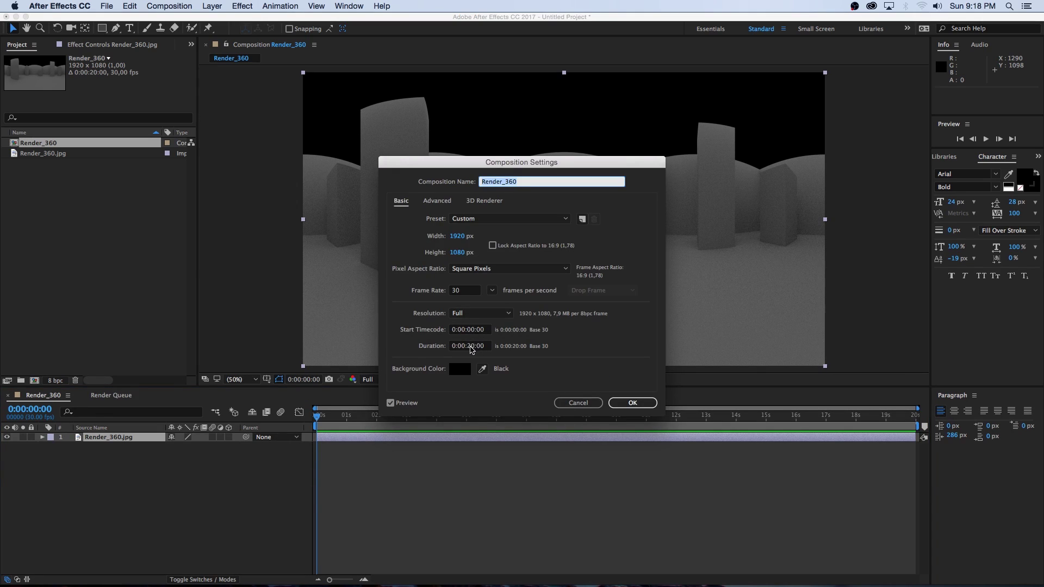
left_click(470, 346)
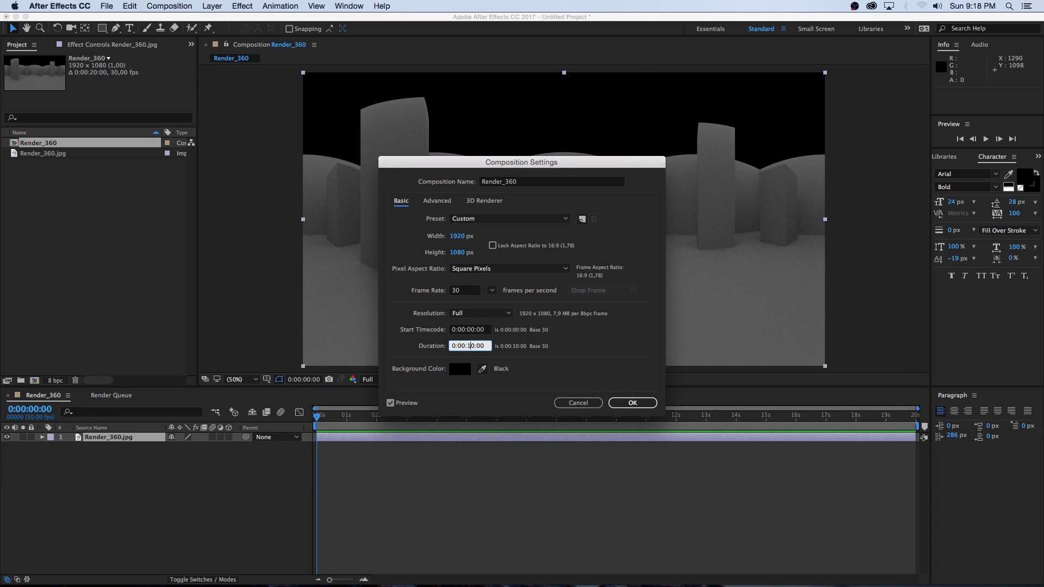
key("Return")
left_click_drag(384, 416, 490, 416)
left_click_drag(597, 422, 166, 476)
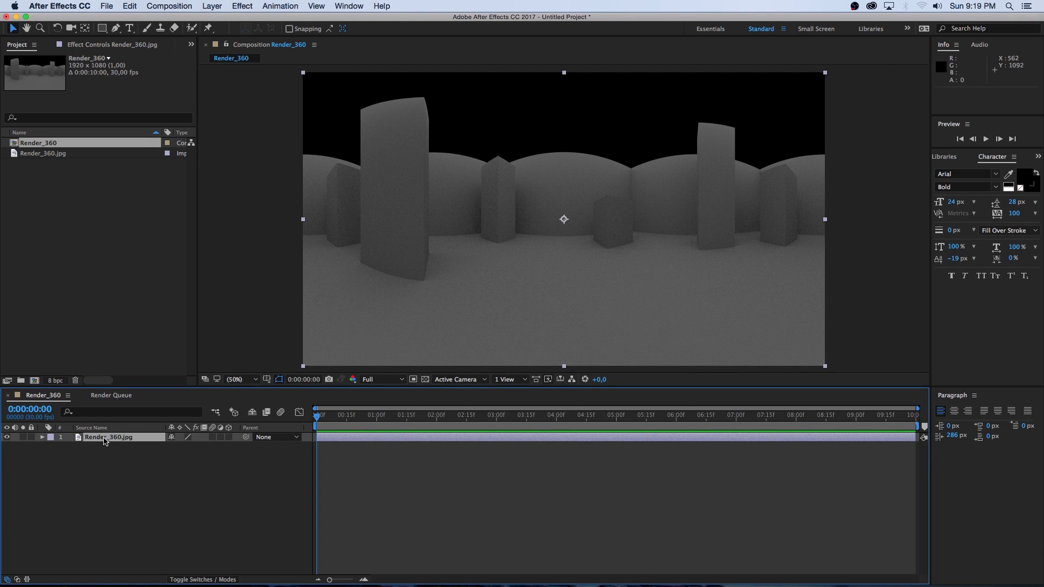
Step: Apply the CC Environment perspective effect to the Render_360.jpg layer
right_click(105, 440)
mouse_move(163, 323)
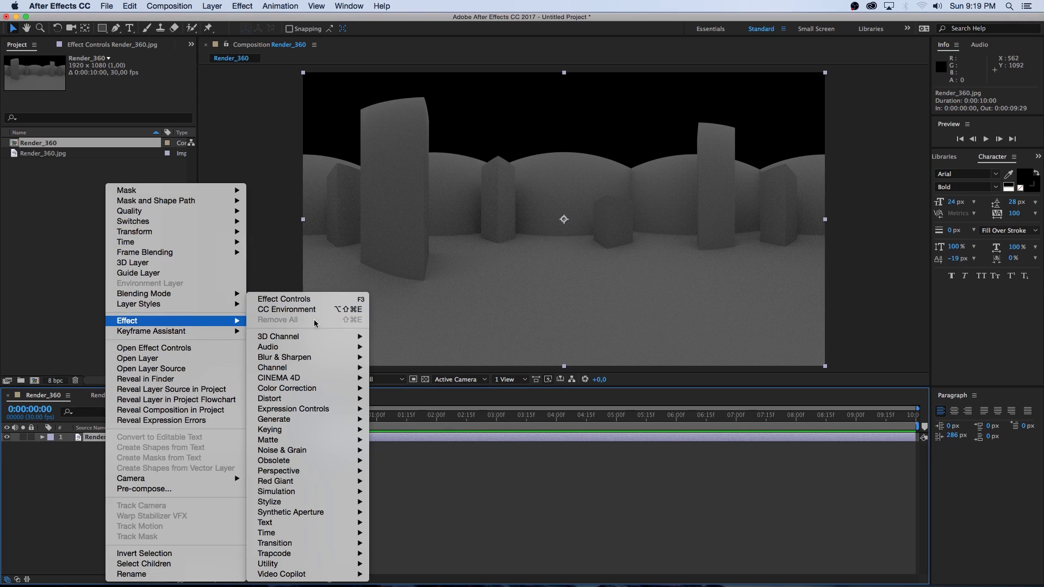
mouse_move(327, 471)
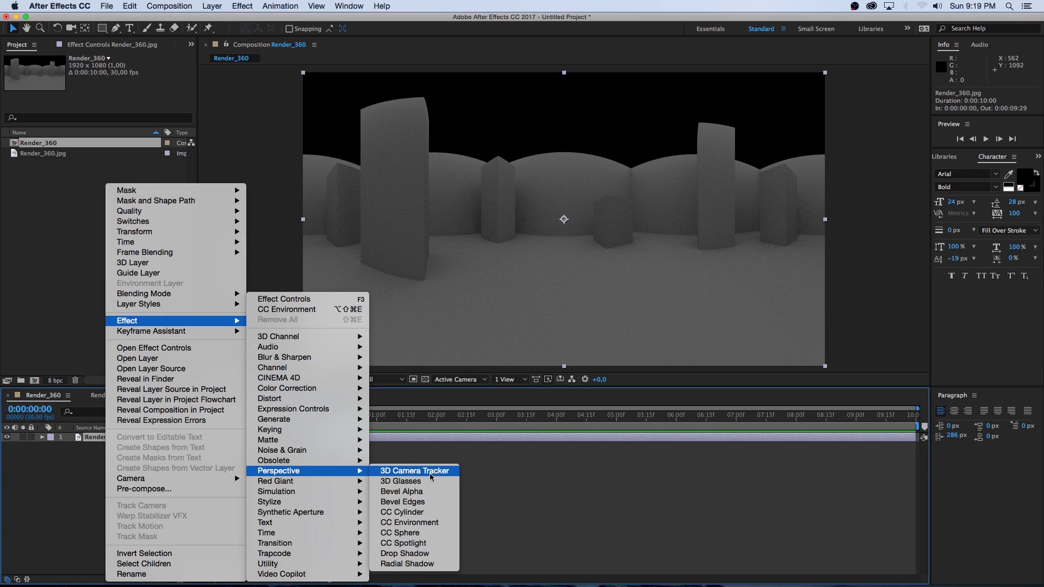
left_click(422, 523)
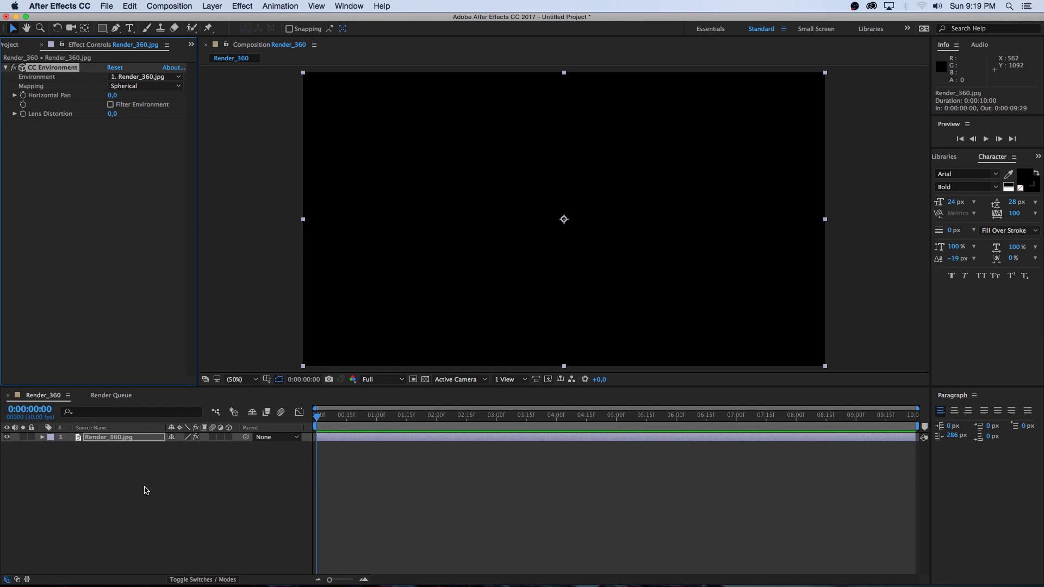
Step: Add a two-node camera with the 15mm preset to the composition
right_click(156, 477)
mouse_move(250, 482)
left_click(319, 523)
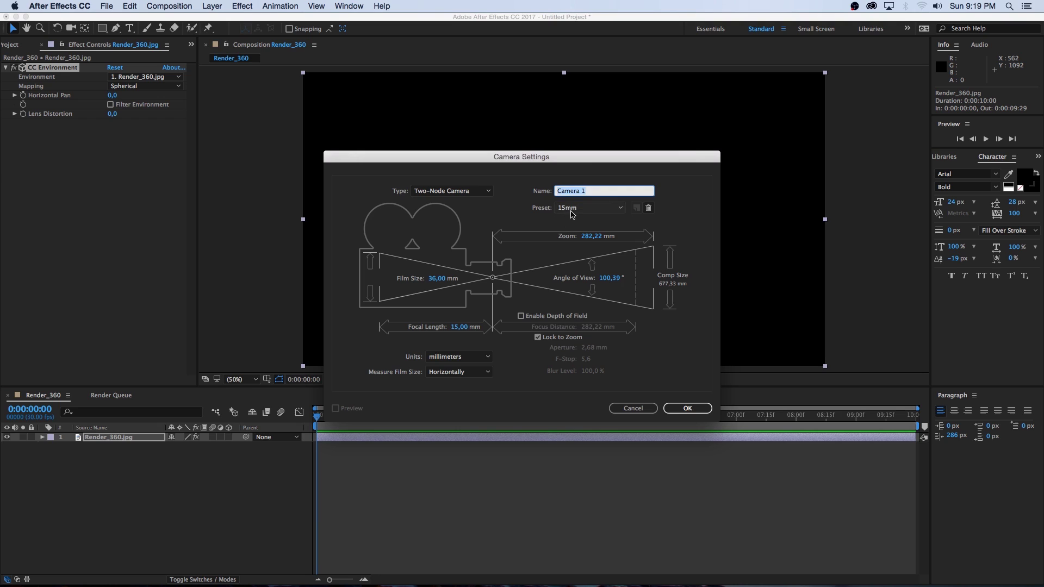
left_click(570, 209)
left_click(576, 237)
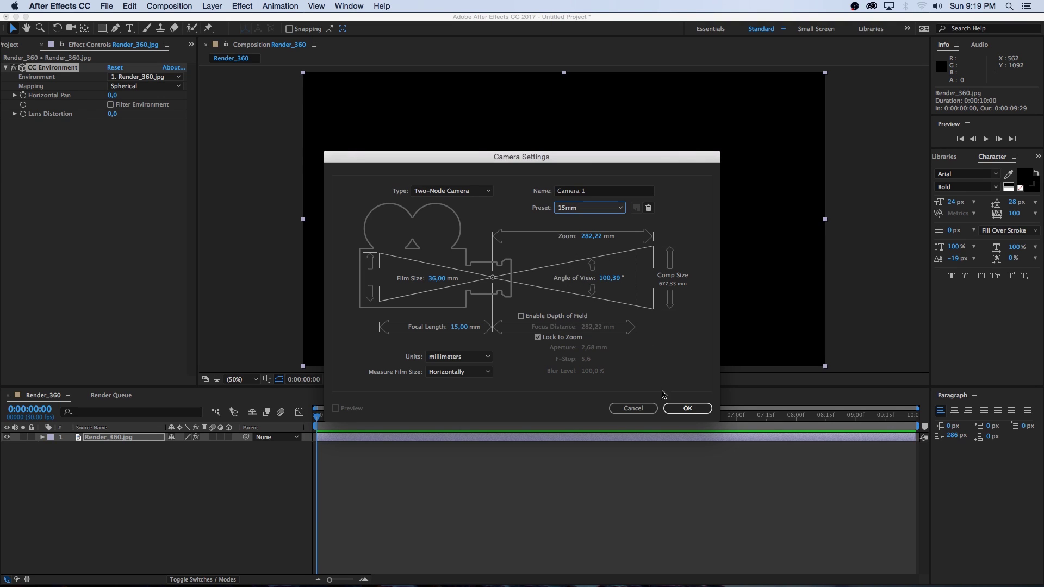
left_click(687, 409)
Step: Orbit the composition camera with the Orbit Camera Tool to look around the rendered room
left_click(71, 27)
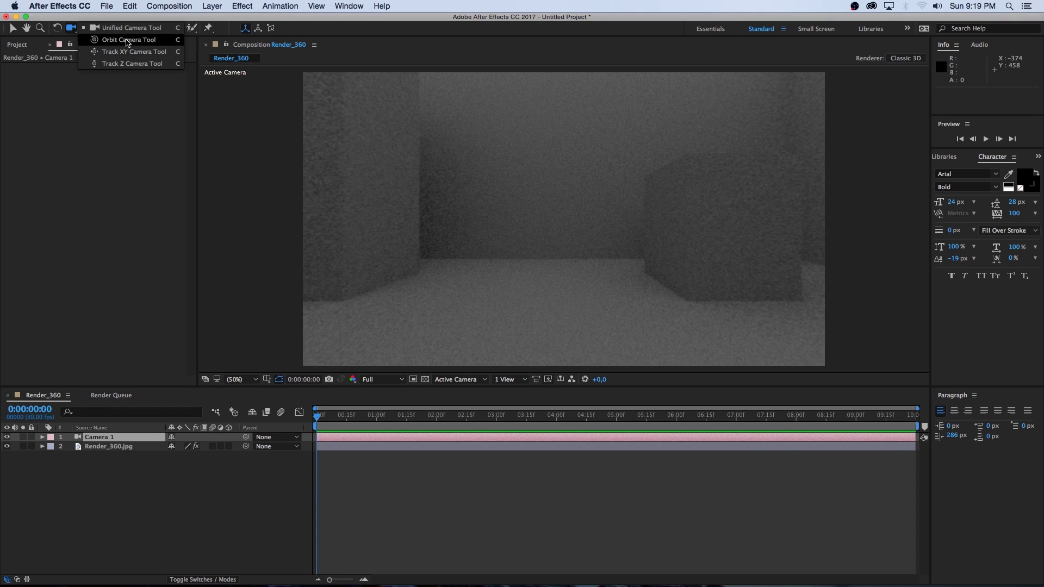
left_click(124, 43)
left_click_drag(513, 240, 653, 266)
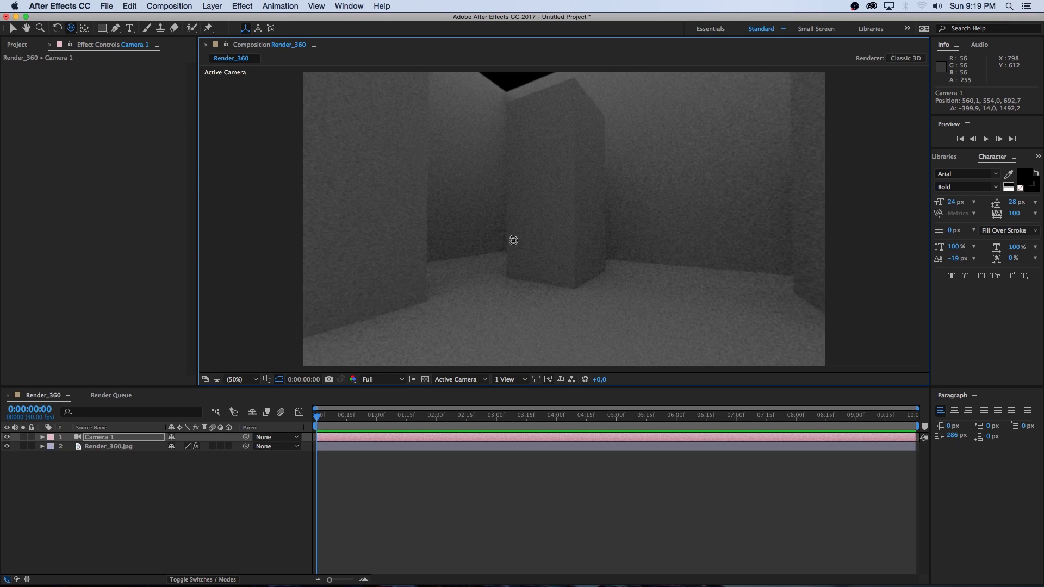
Step: Set the CC Environment lens distortion on the Render_360.jpg layer to 59 and orbit the camera to face the tall, narrow pillar
key("super+Down")
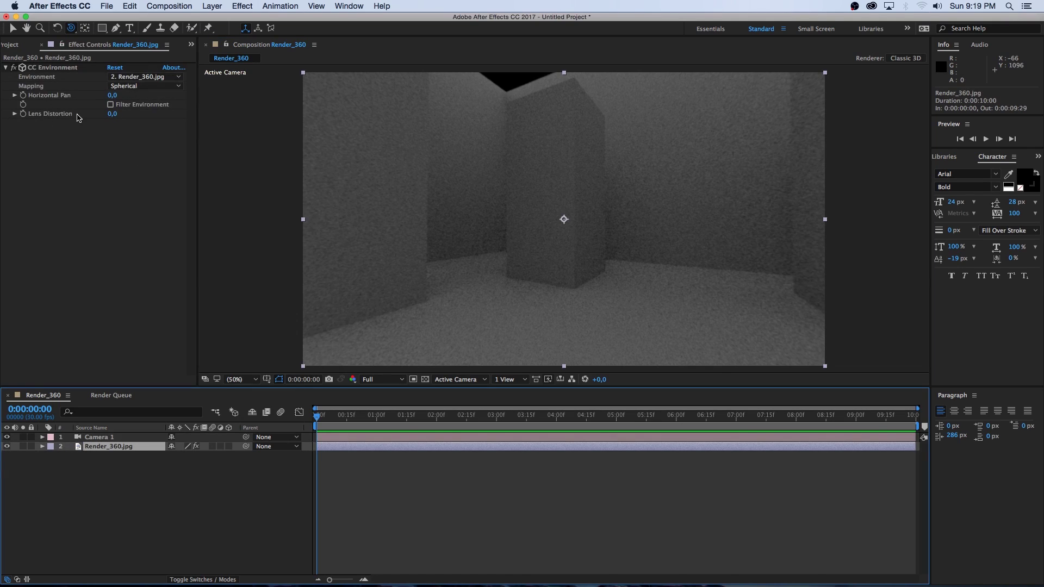
left_click_drag(112, 113, 142, 113)
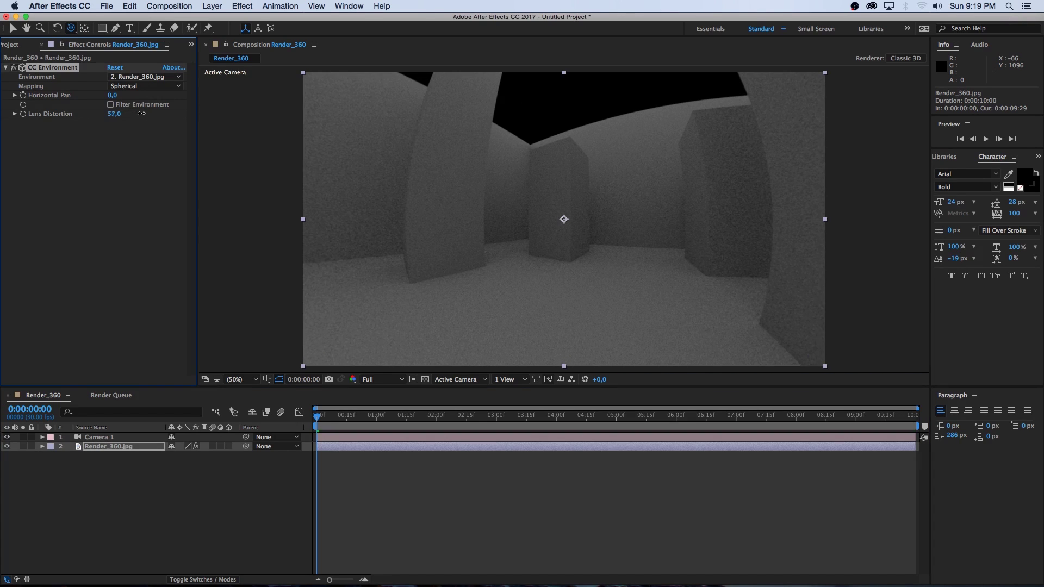
left_click_drag(533, 253, 606, 258)
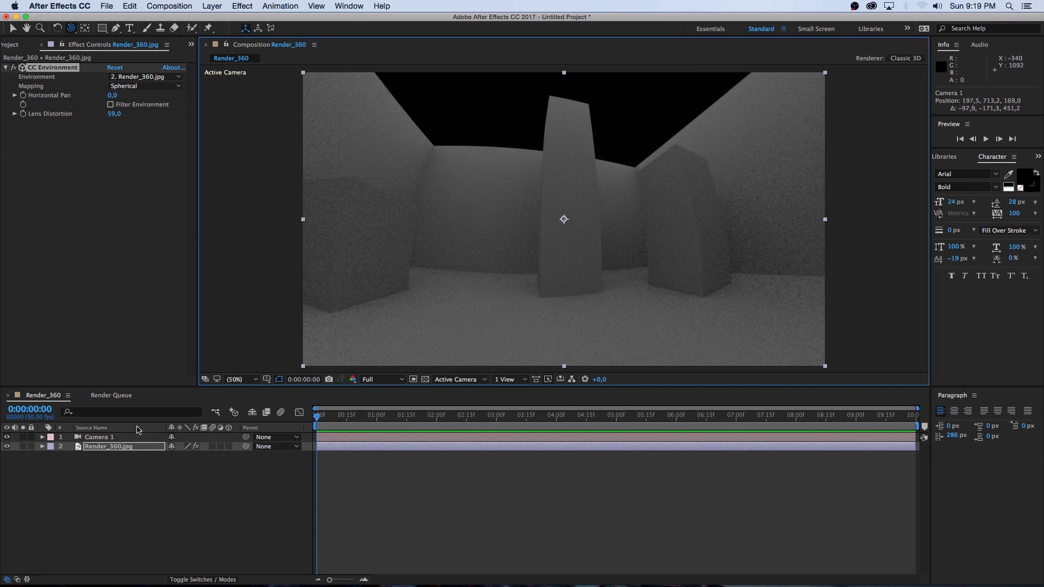
Step: Start keyframing Camera 1's position at the first frame and orbit it to set a second keyframe at about 2.7 seconds
left_click(42, 437)
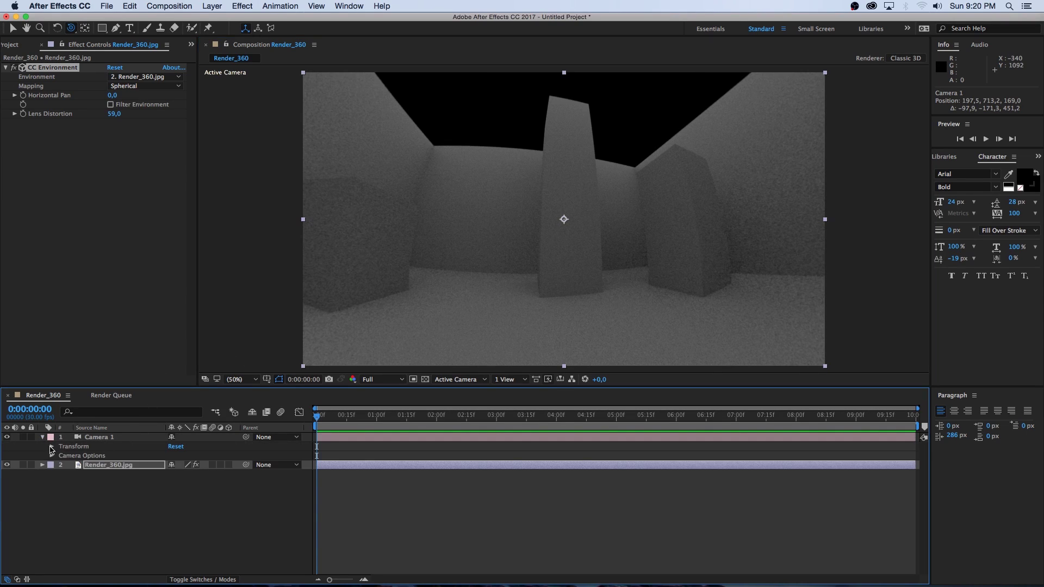
left_click(52, 446)
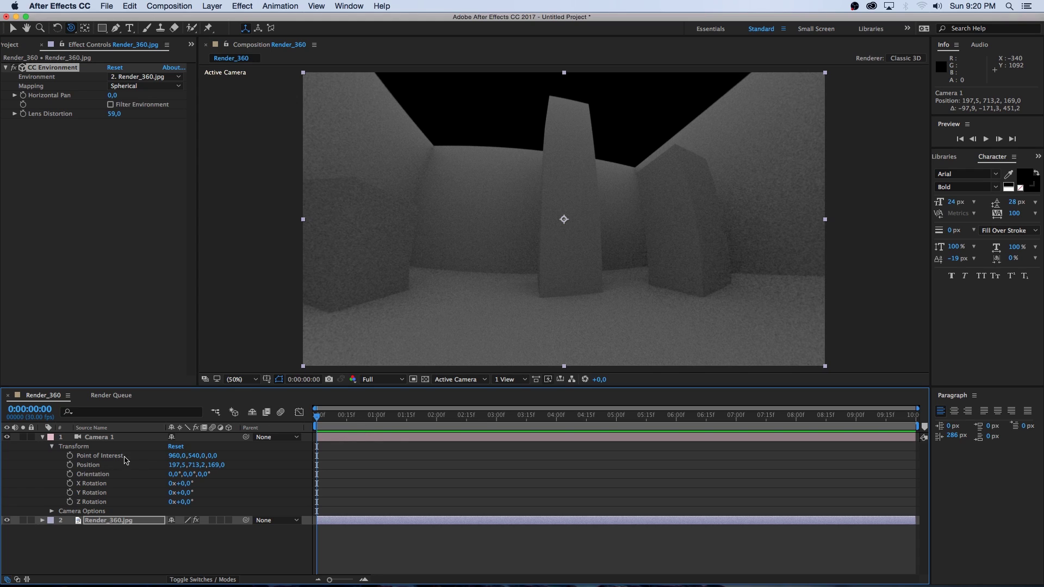
left_click(69, 465)
left_click(476, 420)
left_click(480, 420)
left_click_drag(557, 245, 614, 248)
Step: Orbit Camera 1 to add position keyframes at about 5.7 seconds and at 0:00:09:29, and return to the first frame
key("space")
left_click_drag(587, 420, 656, 420)
left_click_drag(543, 273, 690, 275)
left_click_drag(701, 419, 917, 417)
left_click_drag(591, 282, 750, 319)
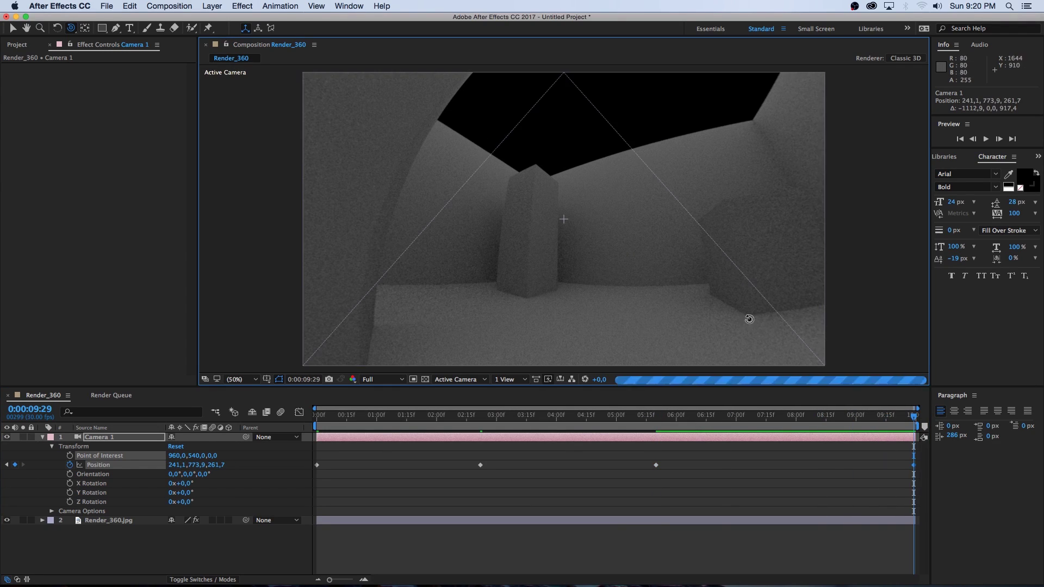
key("Home")
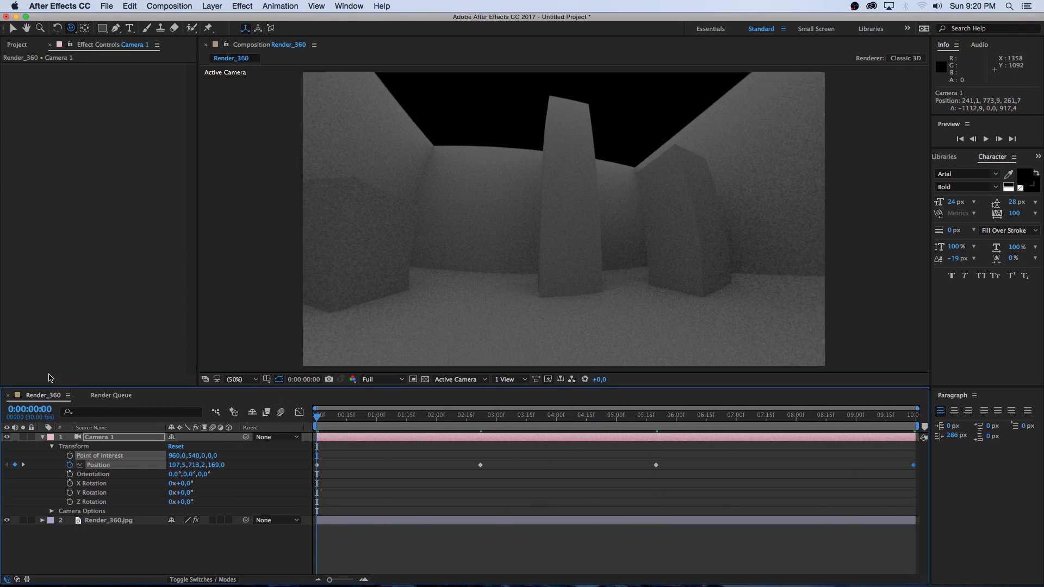
Step: Play back the keyframed camera animation from the first frame
key("space")
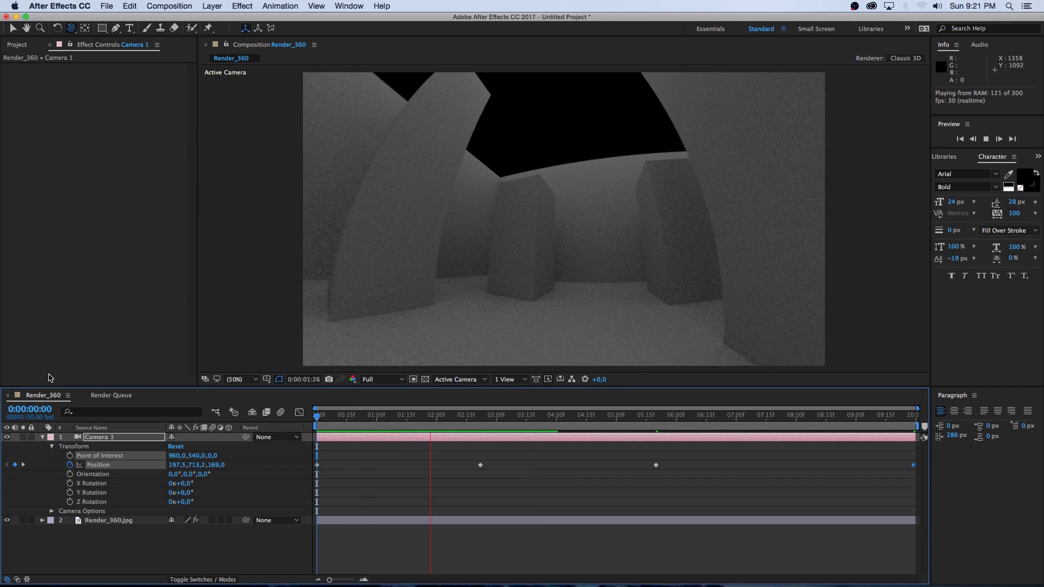
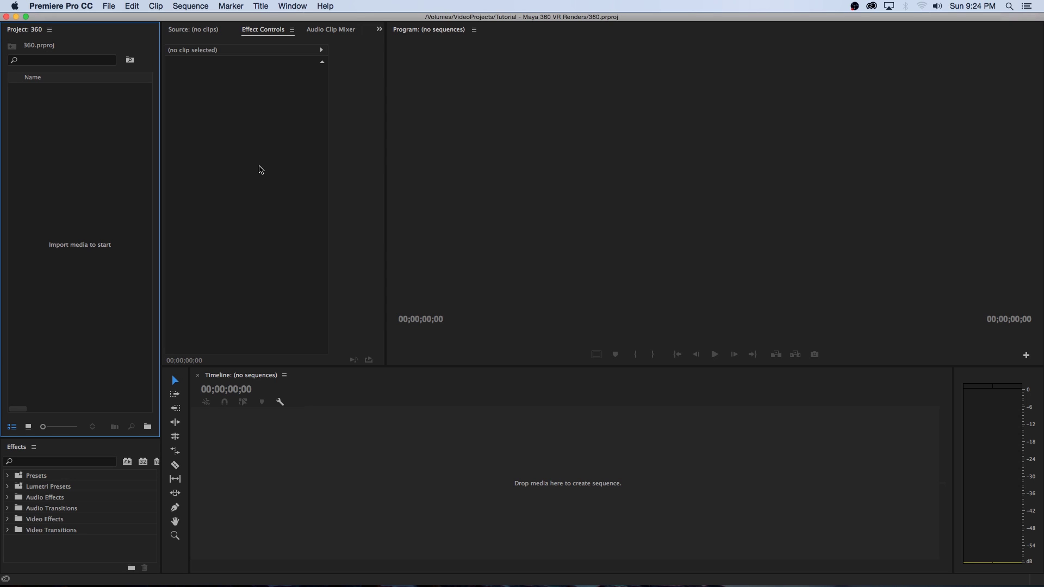
Step: Switch to Premiere Pro, import Render_360.jpg from Finder into the project, and create a sequence from it
key("super+Tab")
left_click_drag(514, 220, 91, 145)
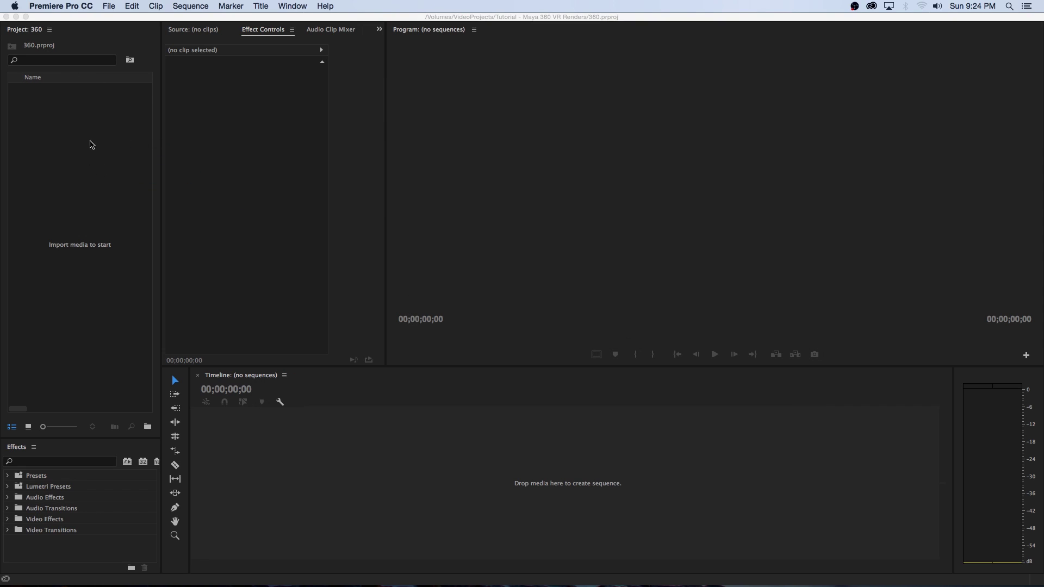
left_click_drag(41, 90, 408, 502)
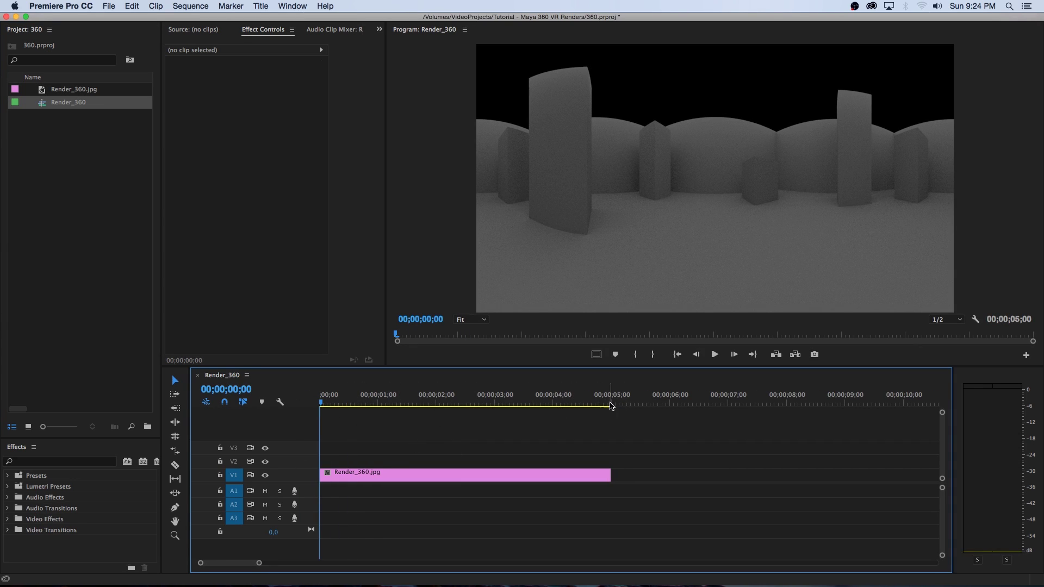
Step: Extend the Render_360.jpg clip on V1 to end at 00;00;10;00 and scrub through the sequence
left_click_drag(610, 405, 904, 404)
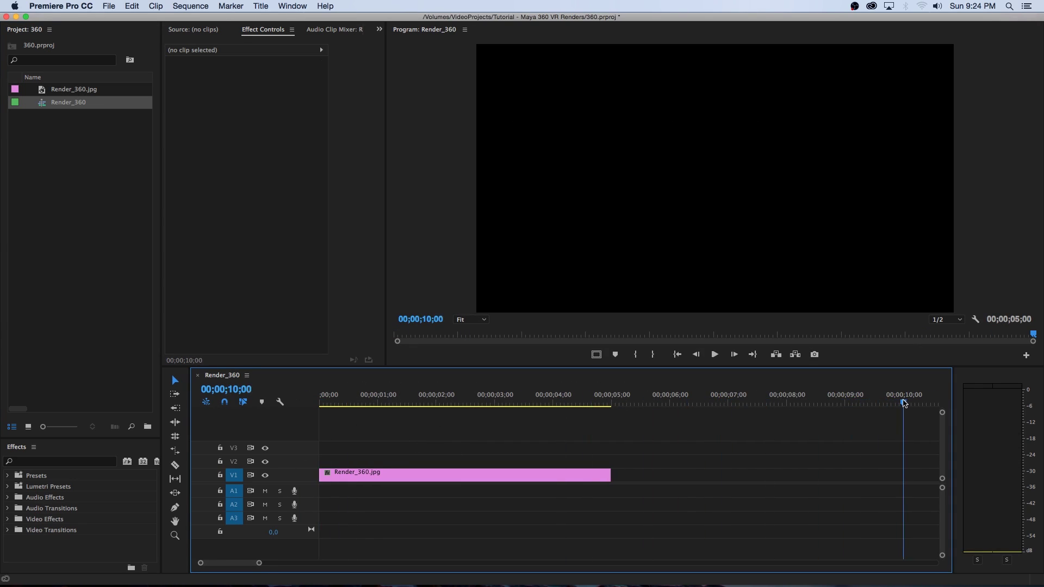
left_click_drag(610, 474, 902, 472)
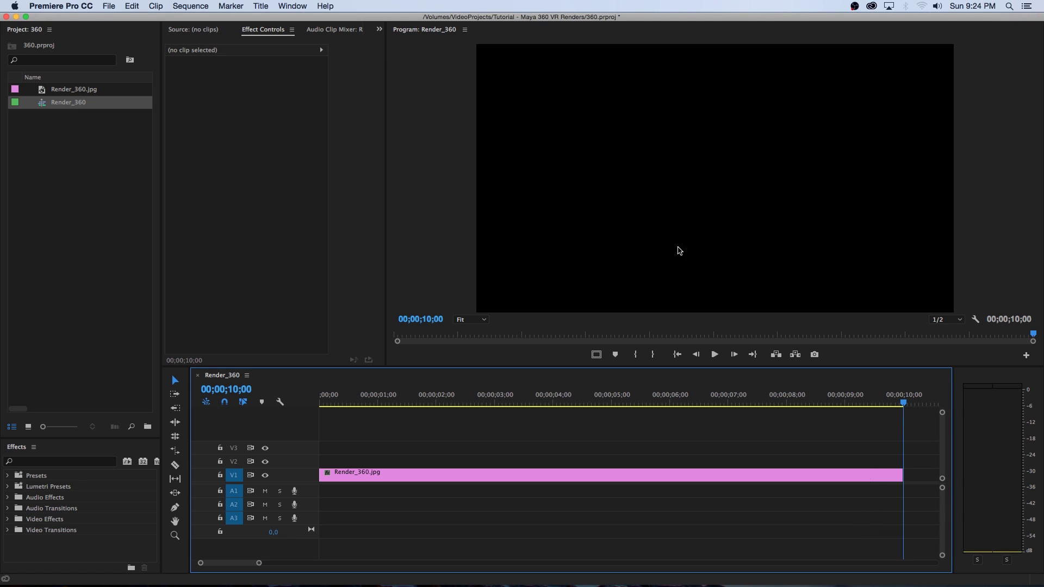
key("Home")
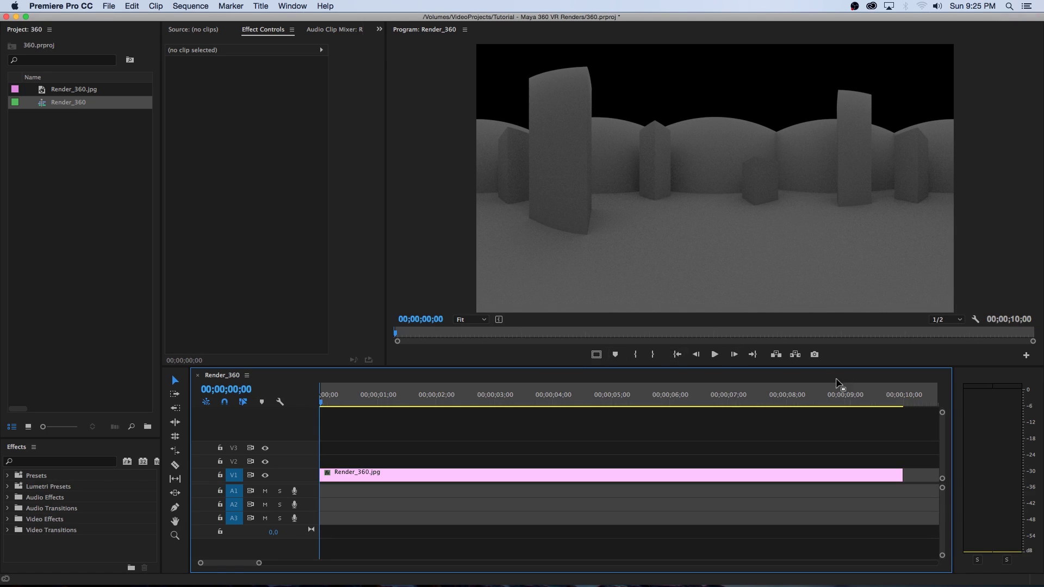
left_click_drag(874, 387, 904, 387)
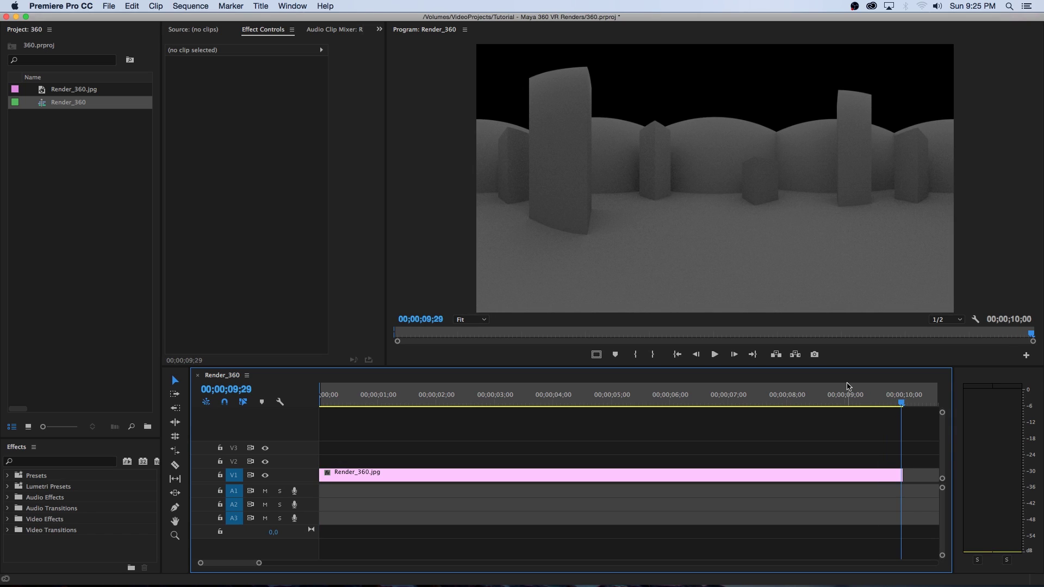
left_click(759, 389)
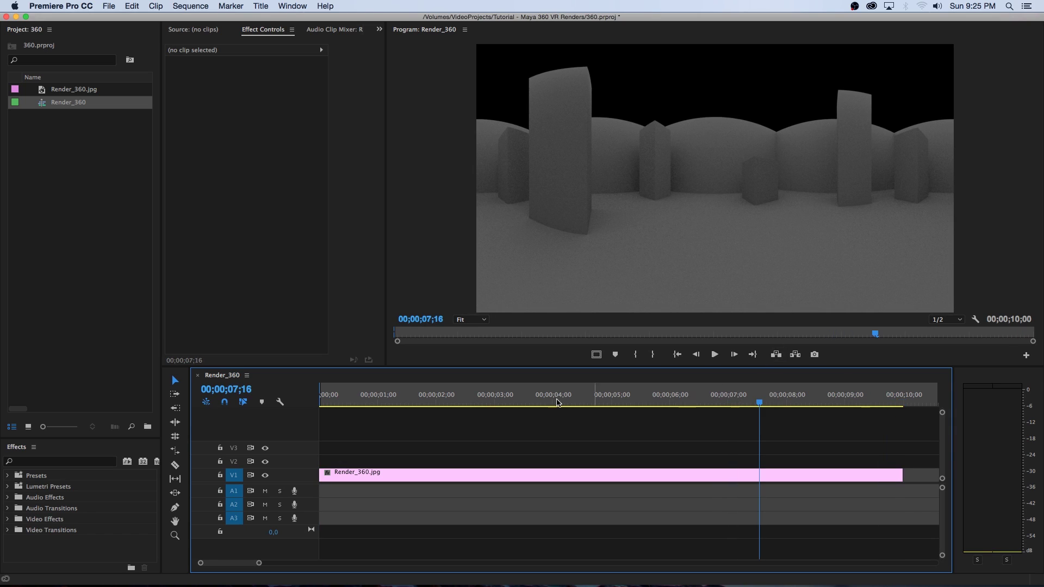
Step: Export the sequence as an H.264 video named Render_360.mp4 in the Tutorial - Maya 360 VR Renders folder
left_click(109, 6)
mouse_move(163, 275)
left_click(266, 275)
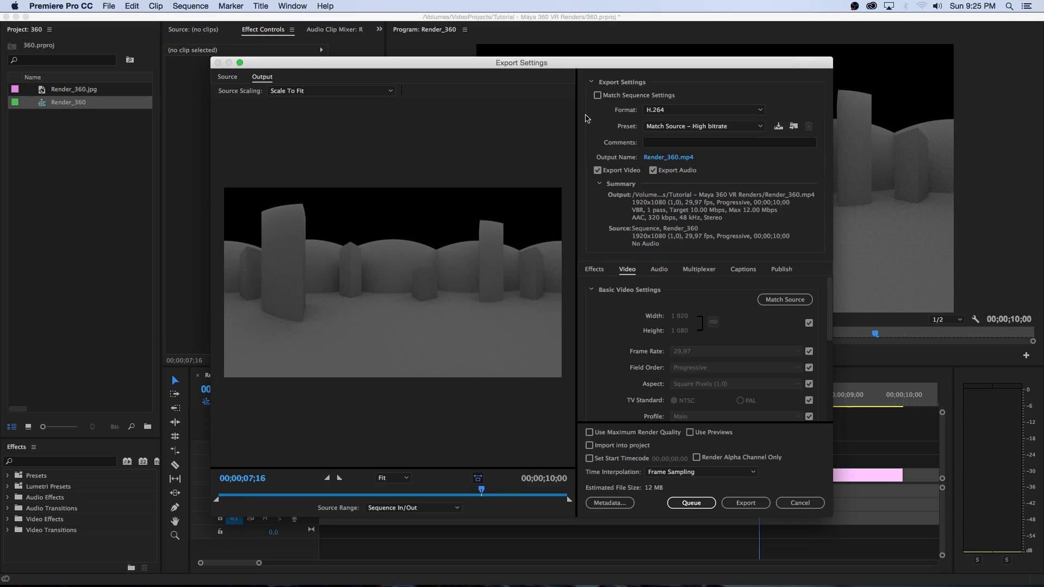
left_click(674, 111)
left_click(680, 182)
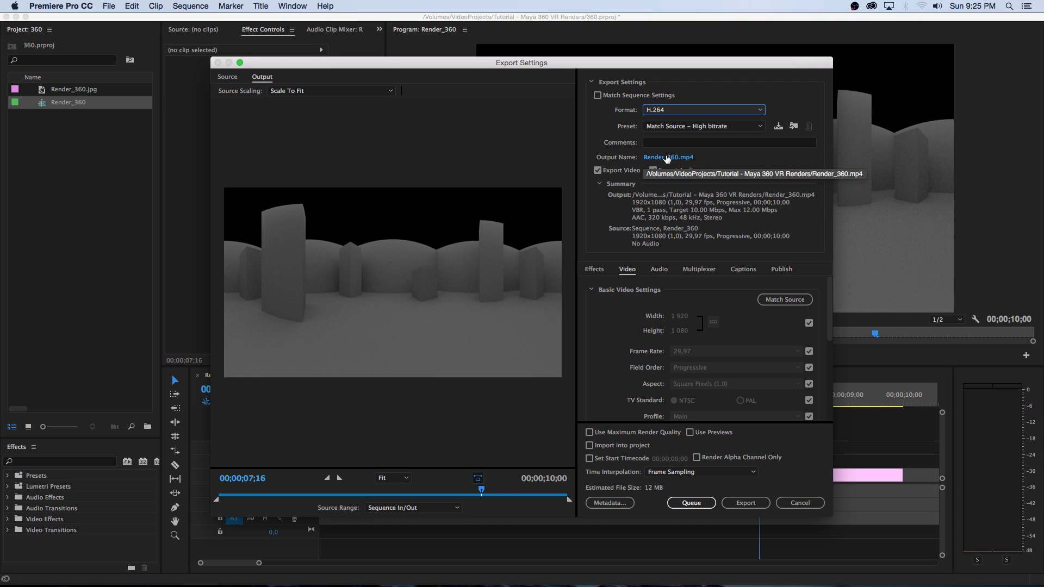
left_click(688, 157)
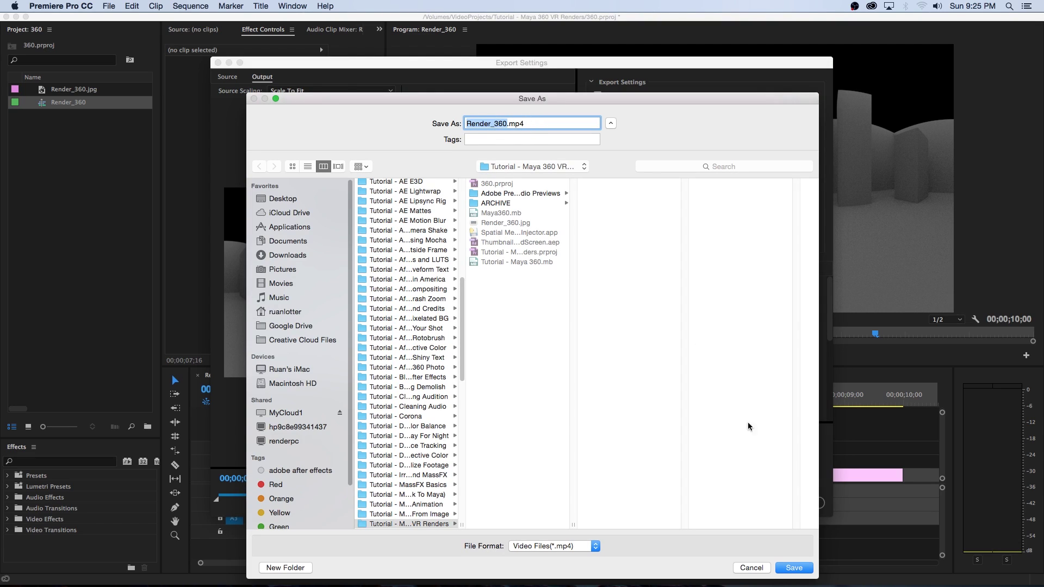
left_click(798, 568)
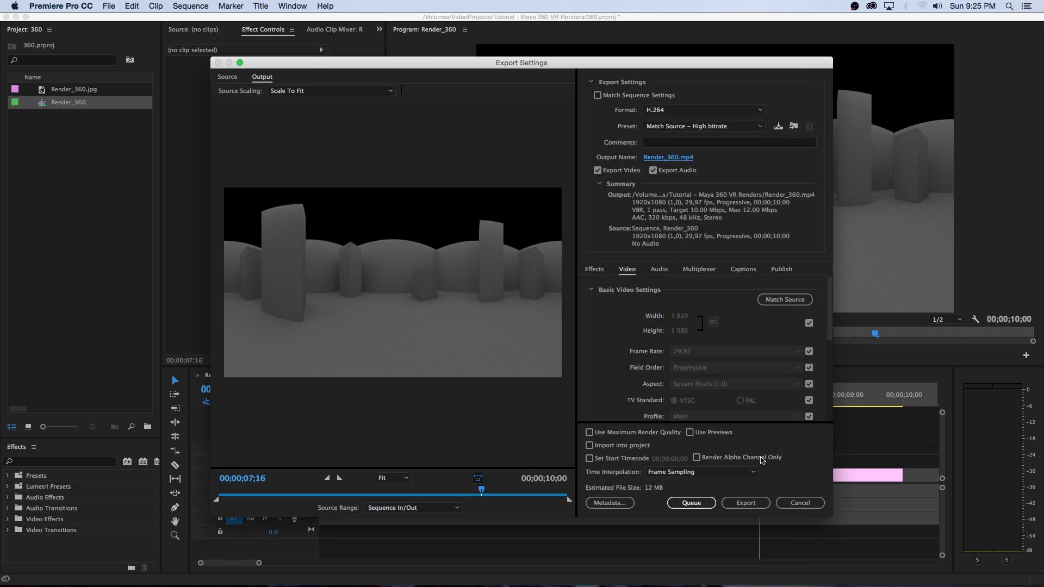
left_click(753, 504)
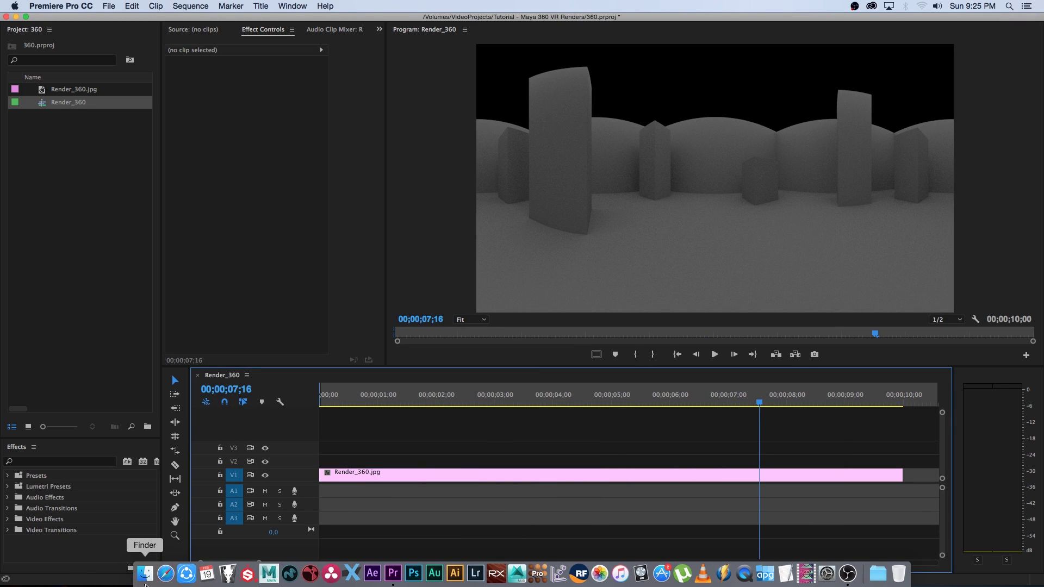
Step: Switch to Finder, launch Spatial Media Metadata Injector from the project folder, and load Render_360.mp4 into it
left_click(145, 585)
left_click(614, 240)
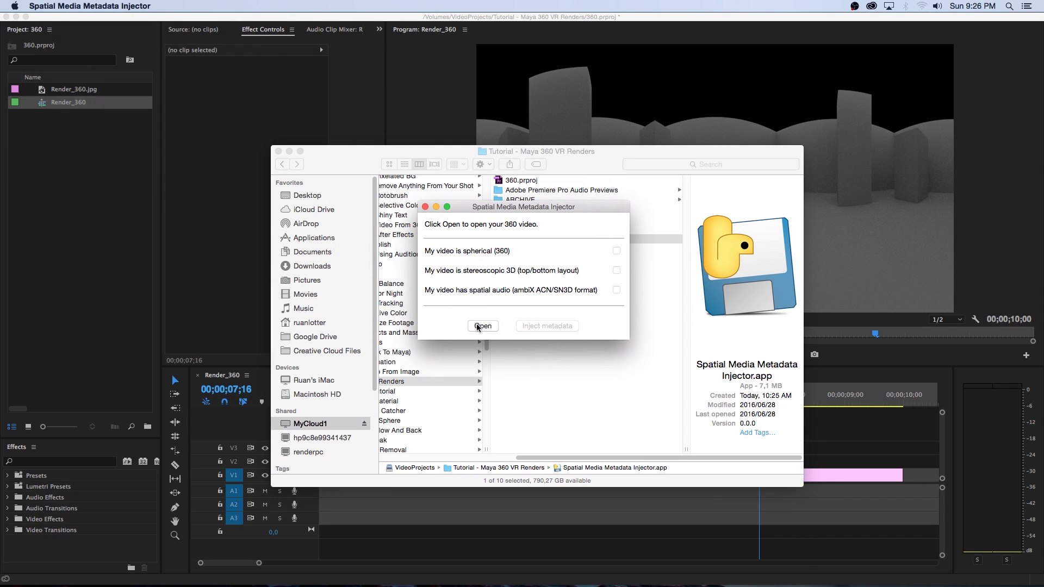
left_click(483, 326)
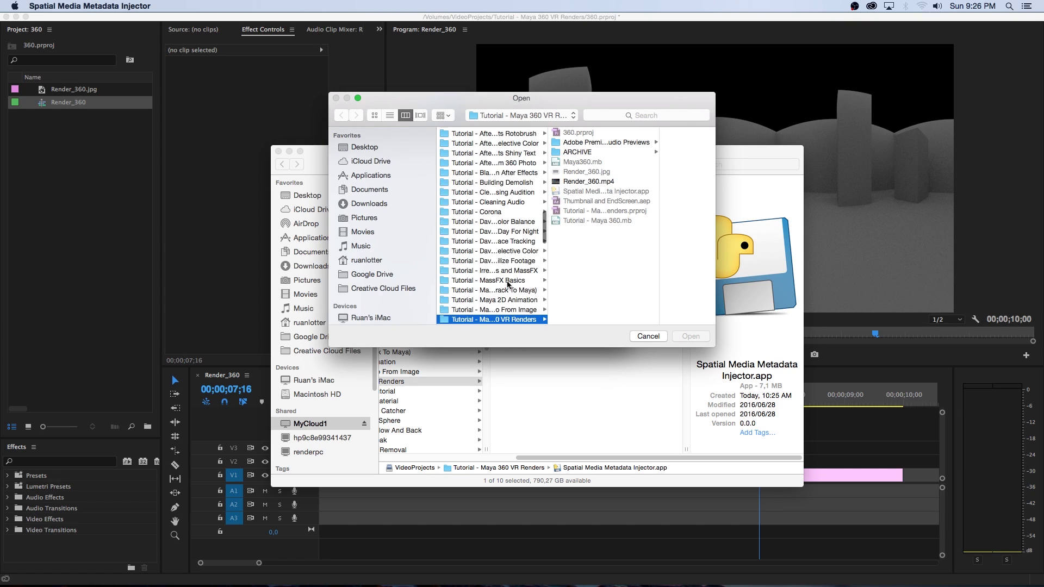
left_click(598, 183)
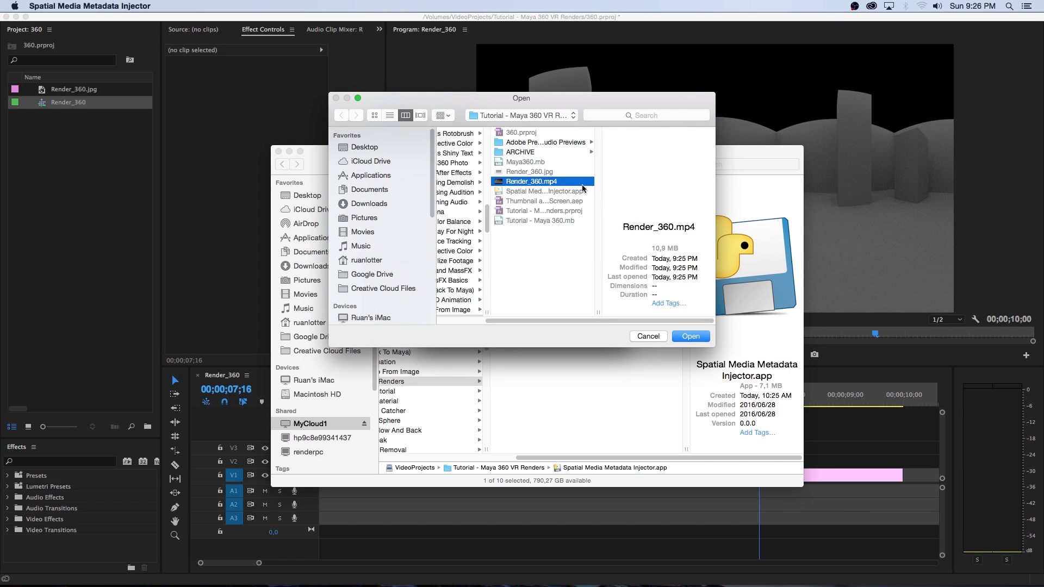
left_click(691, 336)
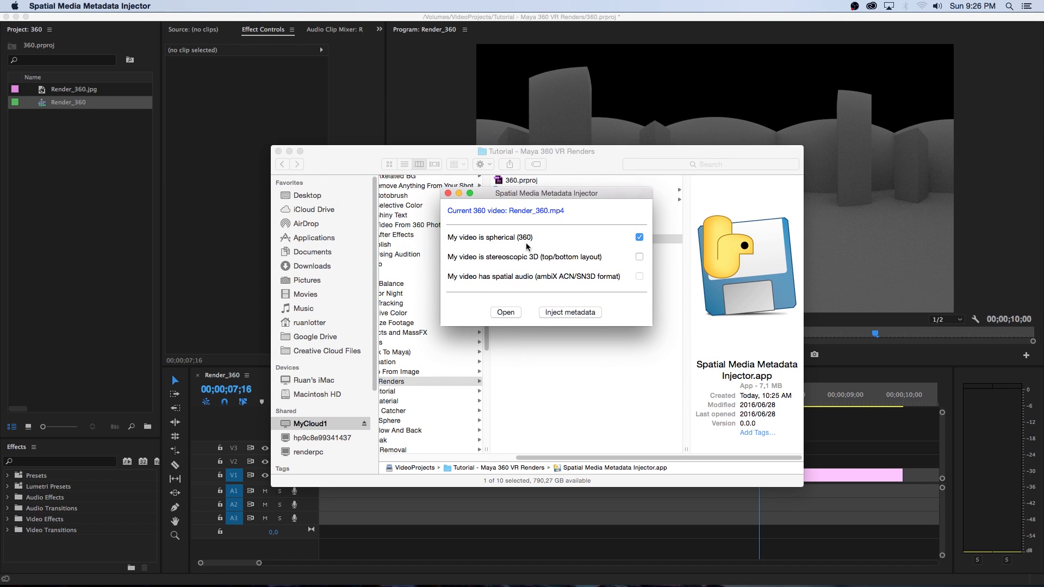
Step: Inject spherical 360 metadata into the video, save it as Render_360_injected.mp4, and close the injector
left_click(581, 313)
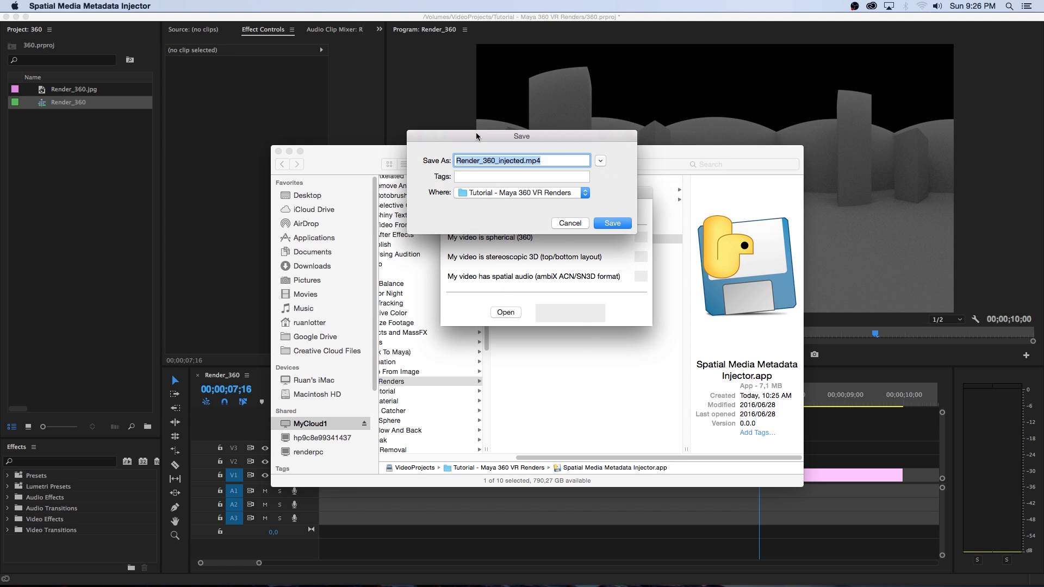
left_click_drag(567, 141, 592, 142)
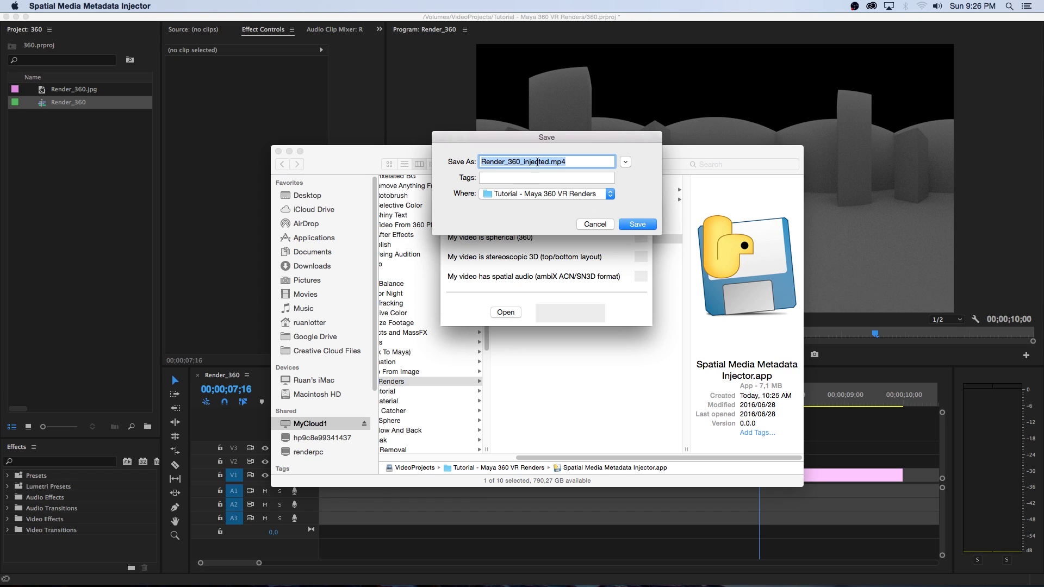
left_click(520, 161)
left_click_drag(521, 161, 549, 161)
left_click(574, 162)
left_click(640, 225)
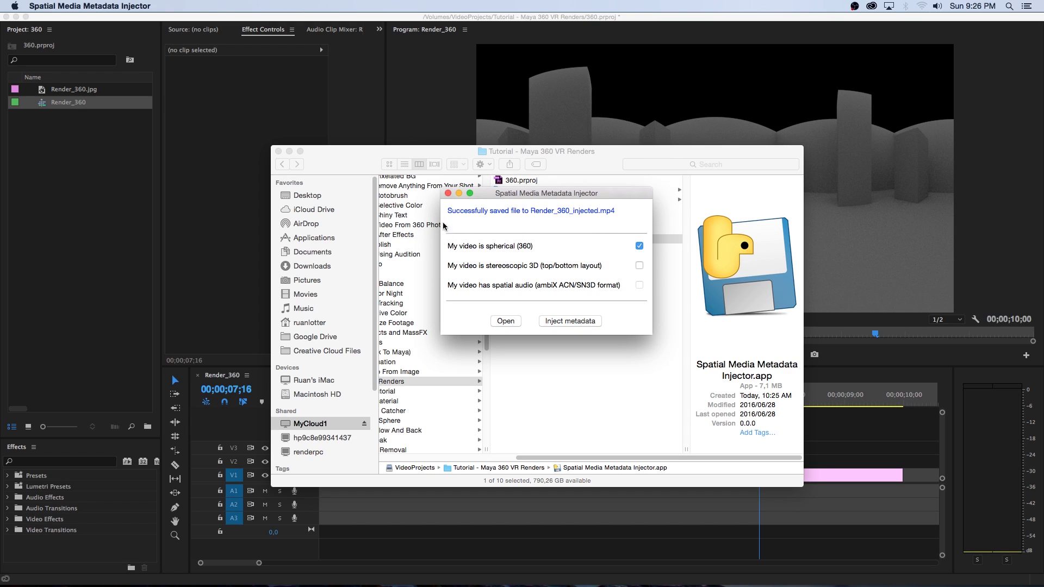
left_click(448, 193)
Step: Preview Render_360_injected.mp4 full screen from Finder and pause its playback
left_click(613, 219)
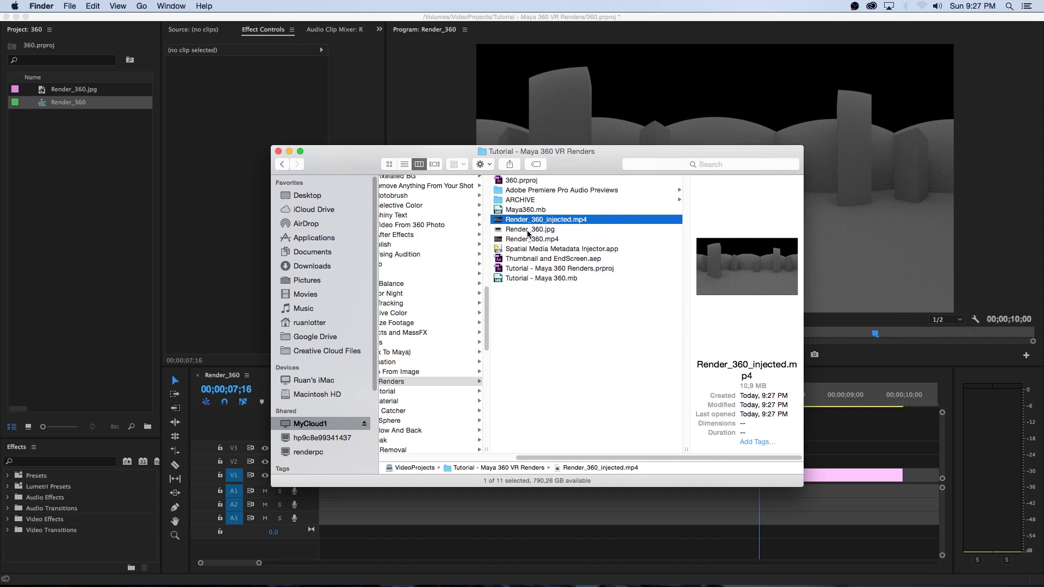
key("space")
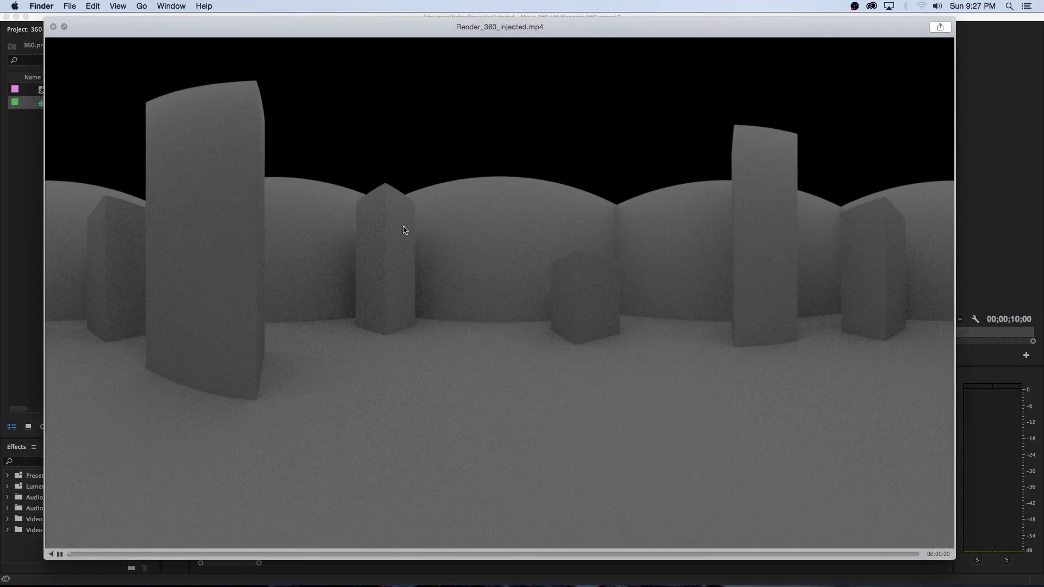
left_click(63, 27)
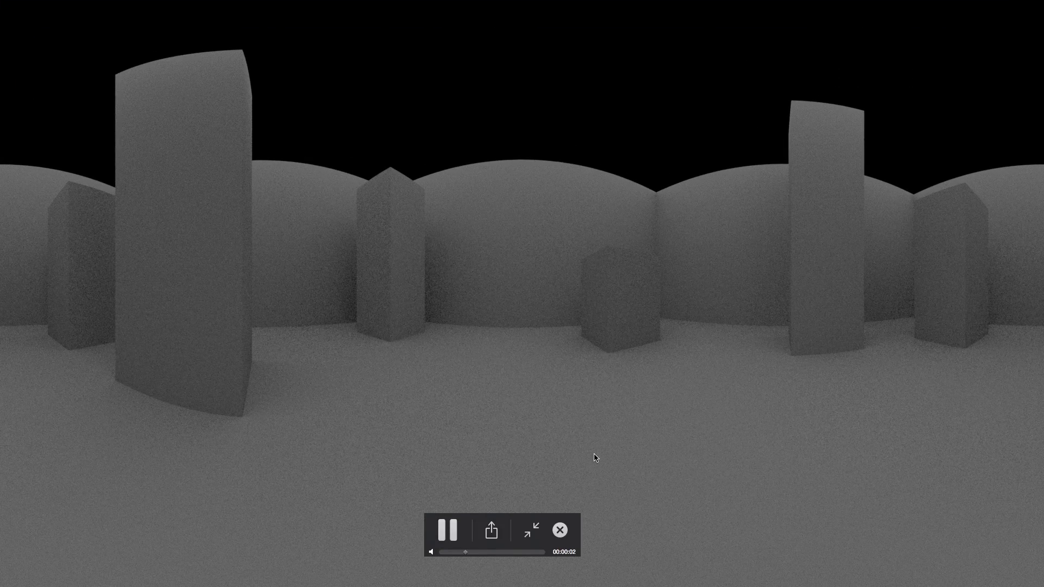
left_click(447, 530)
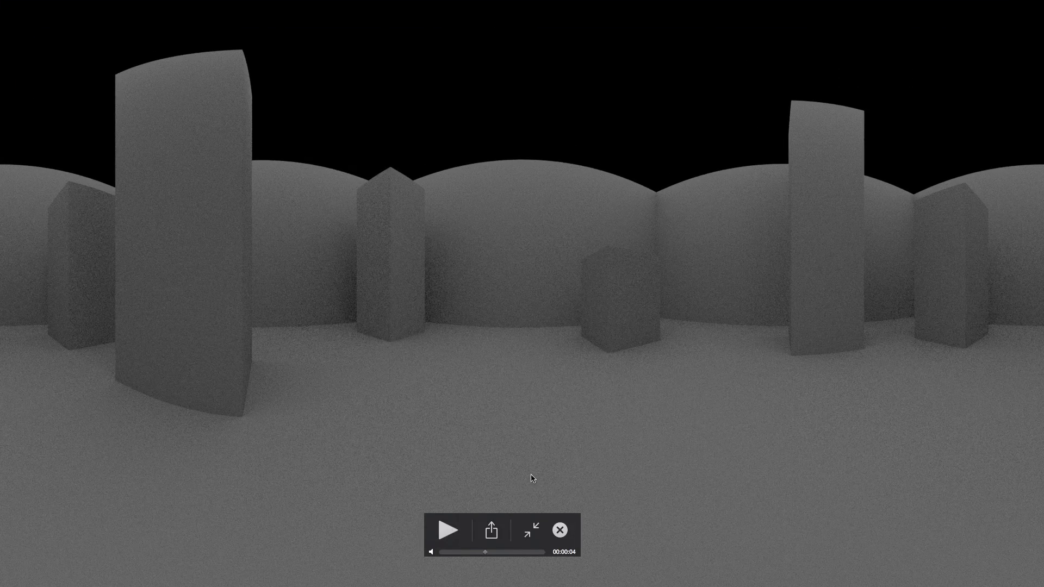